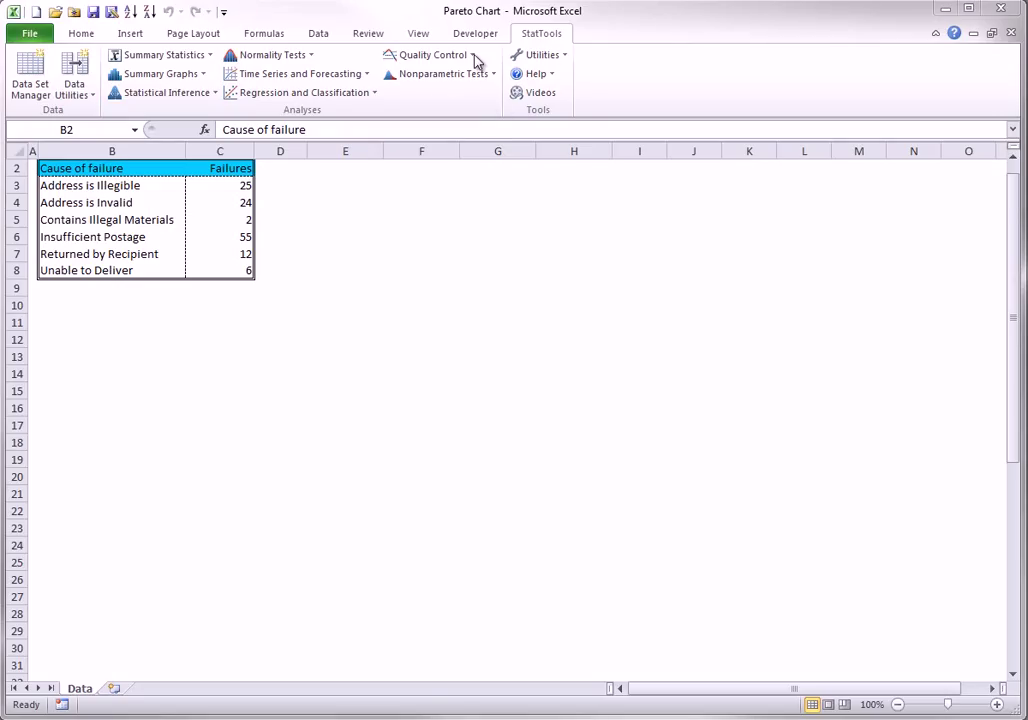
Step: Create a Pareto chart of Failures by Cause of failure, merging categories at or below 10
{"action": "left_click", "coordinate": [474, 56]}
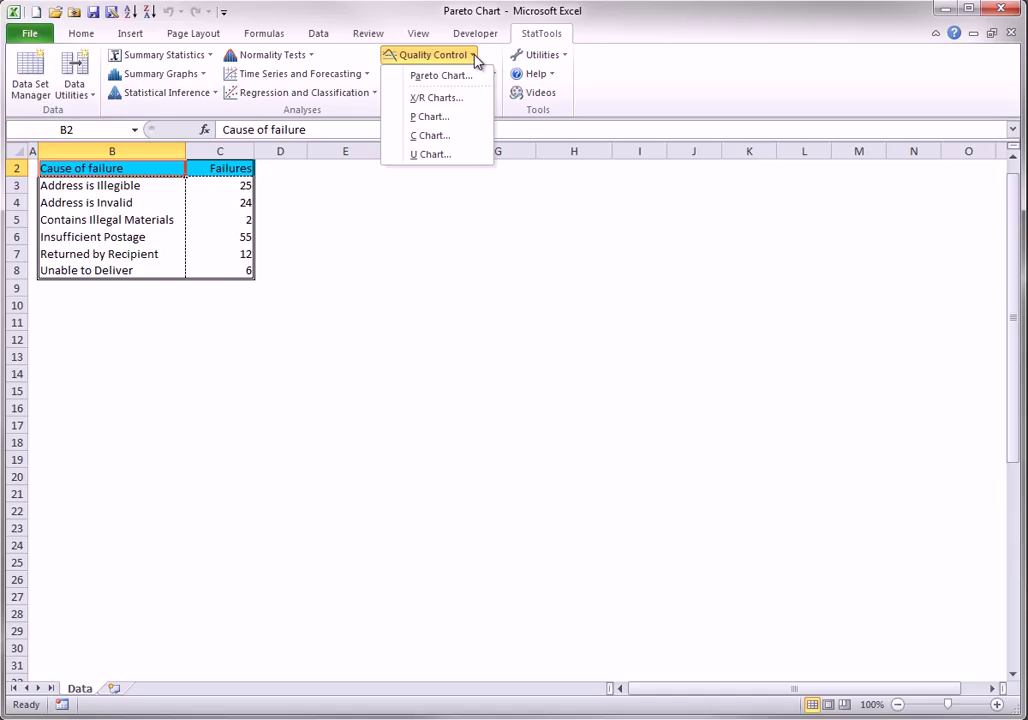
{"action": "left_click", "coordinate": [449, 232]}
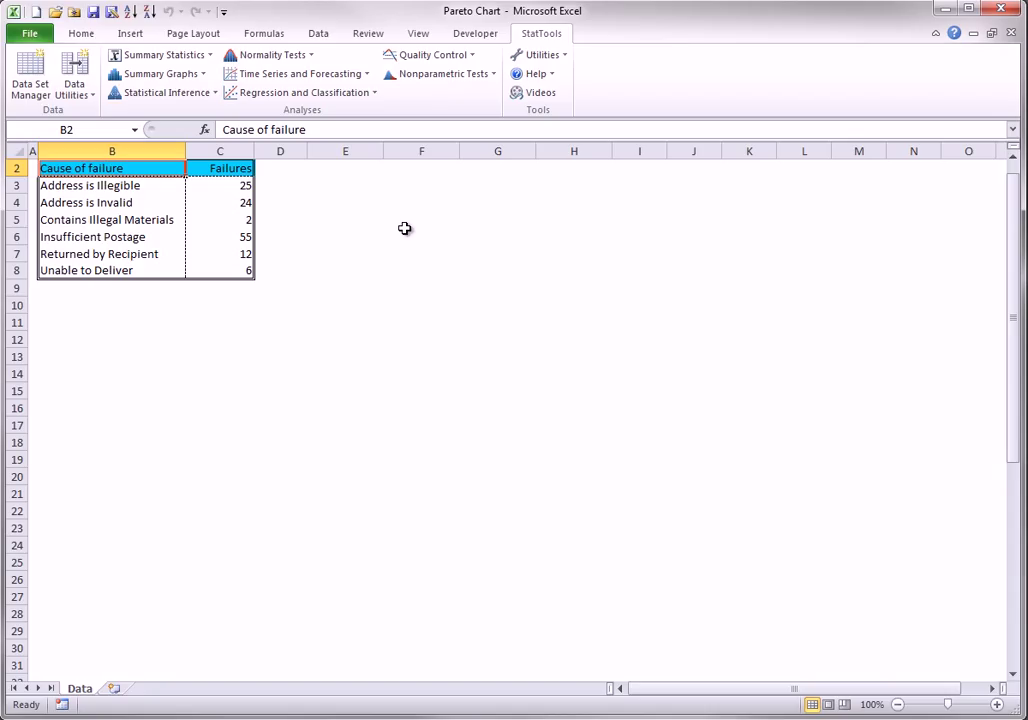
{"action": "left_click", "coordinate": [466, 55]}
{"action": "left_click", "coordinate": [447, 78]}
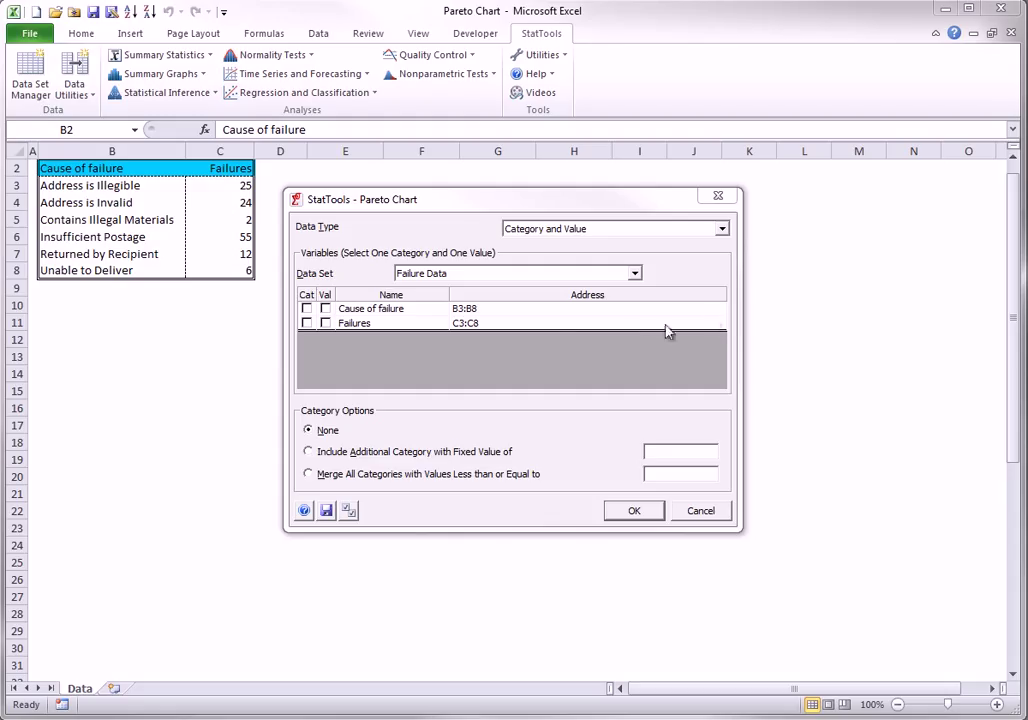
{"action": "left_click", "coordinate": [306, 309]}
{"action": "left_click", "coordinate": [325, 323]}
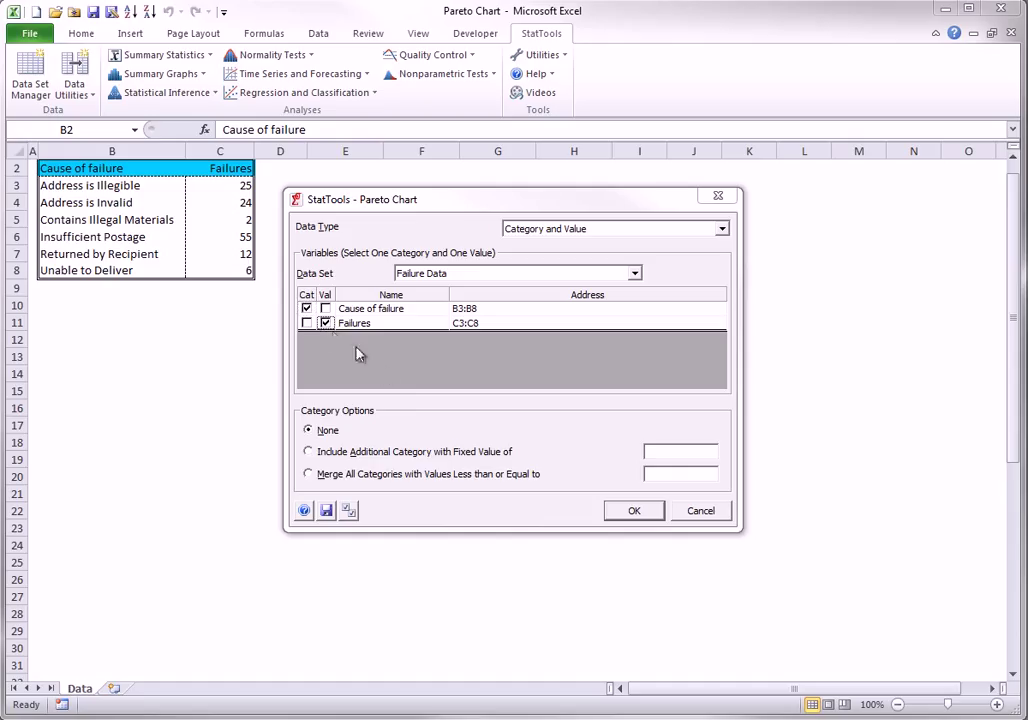
{"action": "left_click", "coordinate": [312, 475]}
{"action": "left_click", "coordinate": [657, 474]}
{"action": "type", "text": "10"}
{"action": "left_click", "coordinate": [632, 513]}
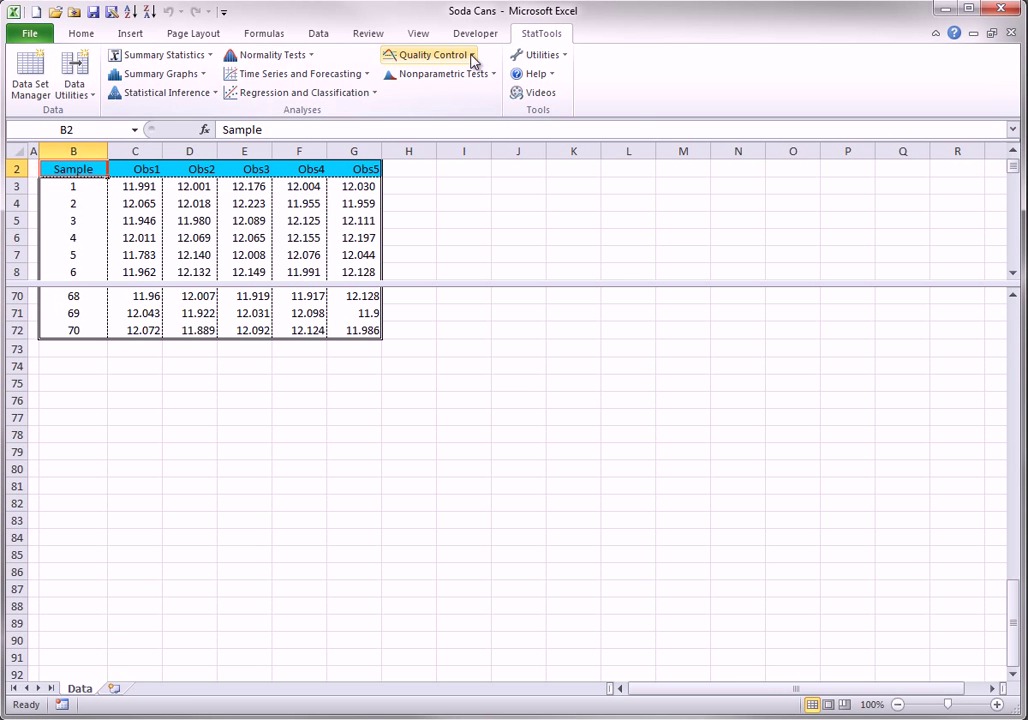
Step: Bring up the StatTools Quality Control chart list
{"action": "left_click", "coordinate": [470, 57]}
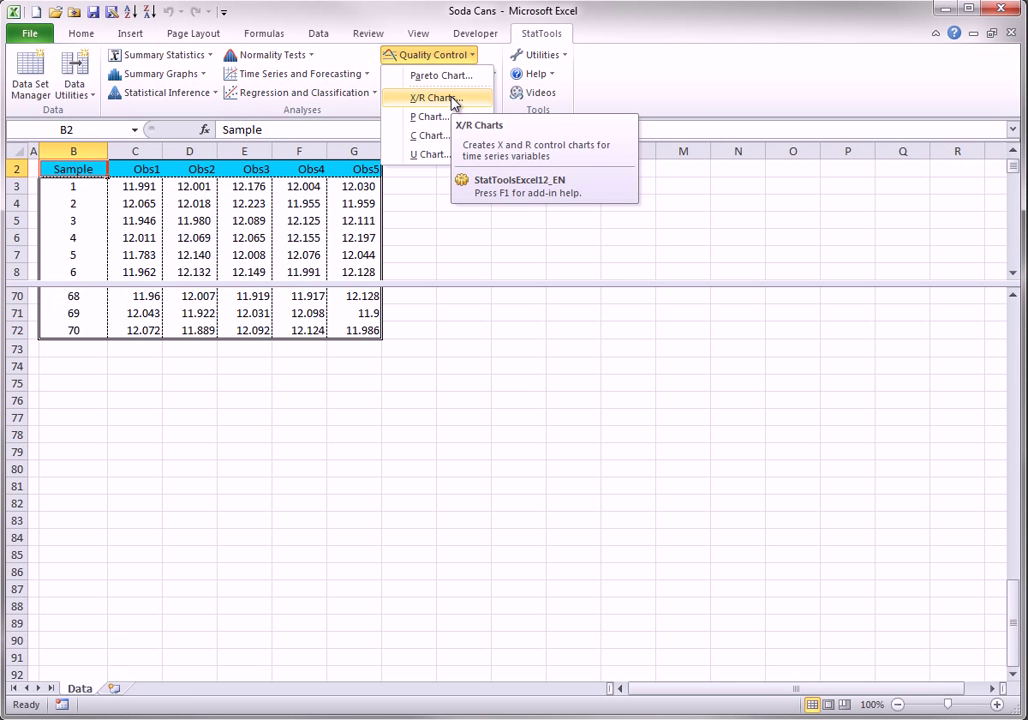
{"action": "left_click", "coordinate": [466, 228]}
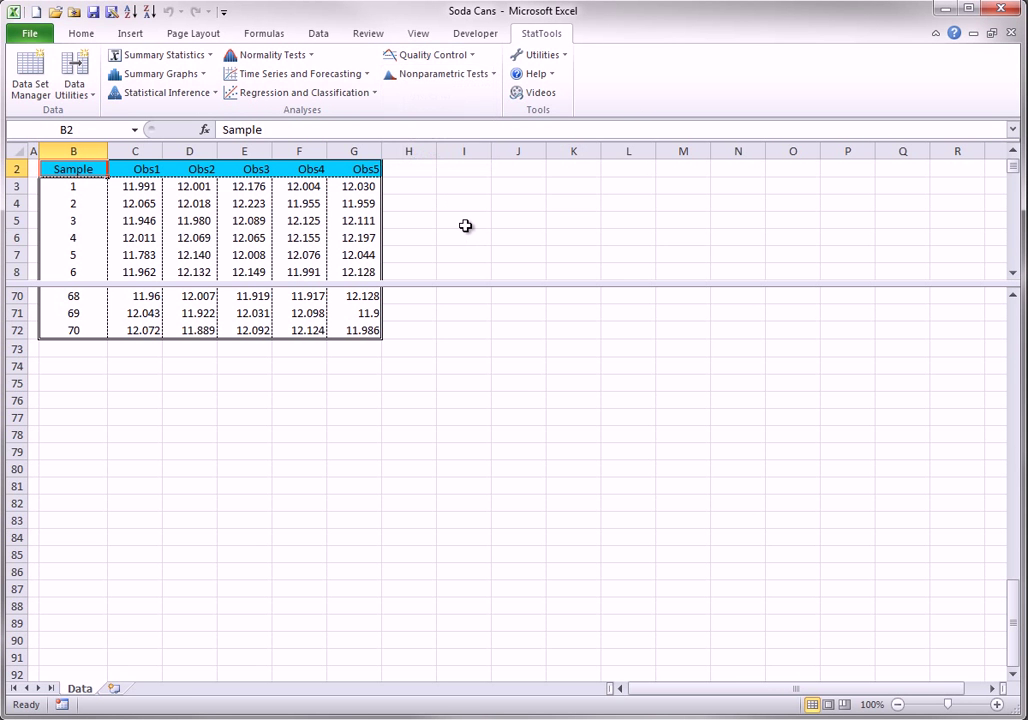
{"action": "left_click", "coordinate": [466, 224]}
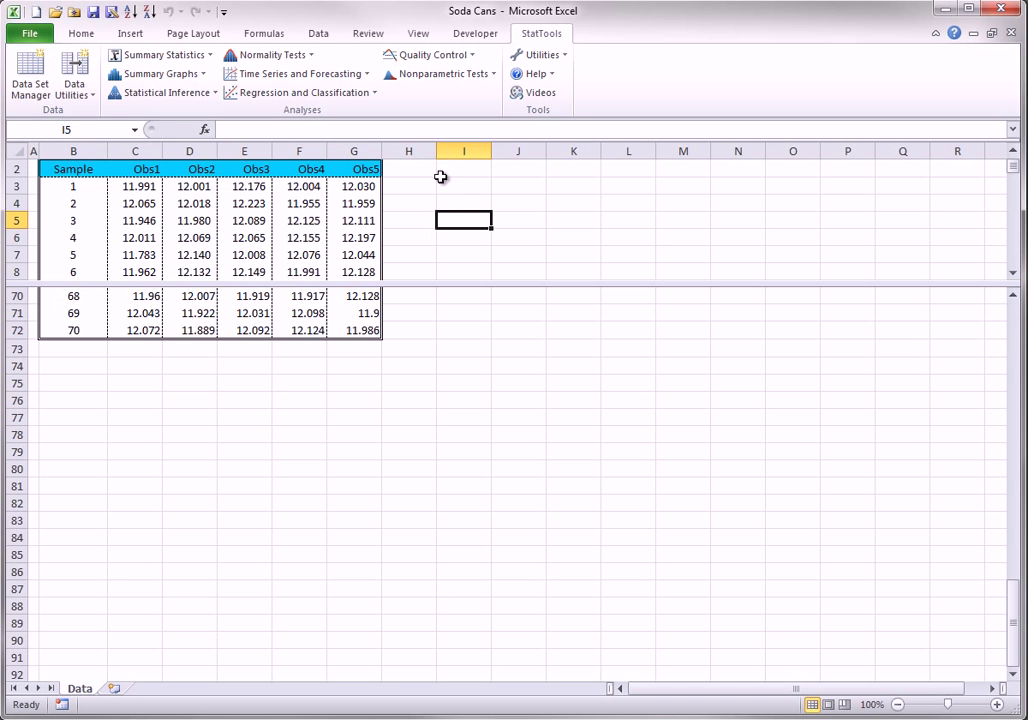
Step: Set up X-Bar/R Chart type with Obs1, Obs2, Obs3, Obs4 and Obs5 as variables
{"action": "left_click", "coordinate": [463, 57]}
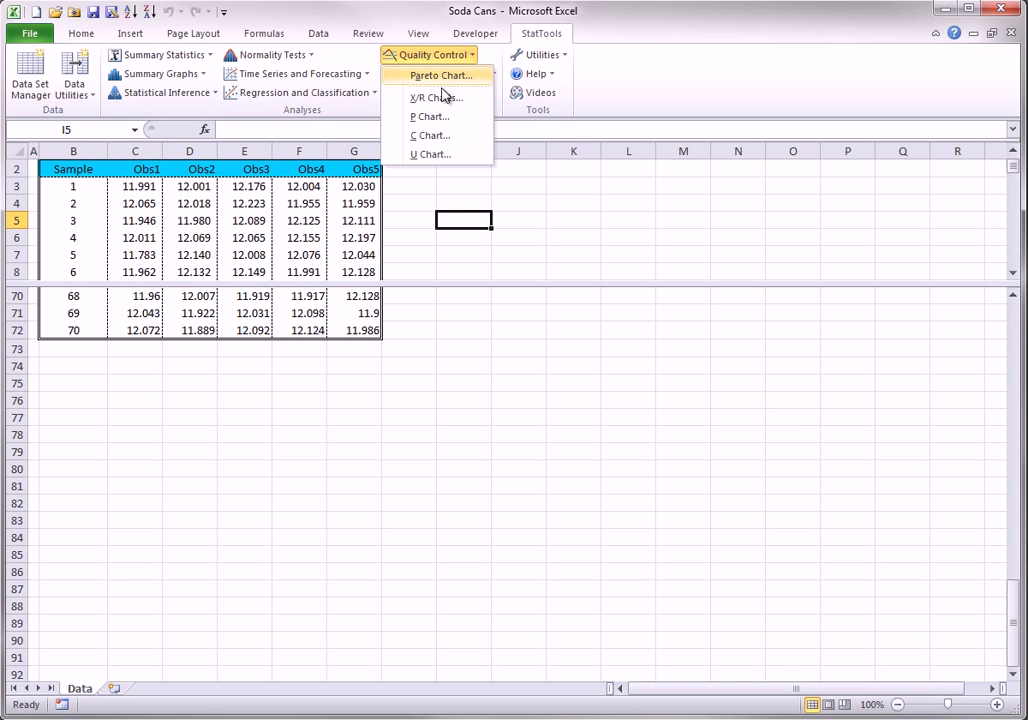
{"action": "left_click", "coordinate": [432, 97]}
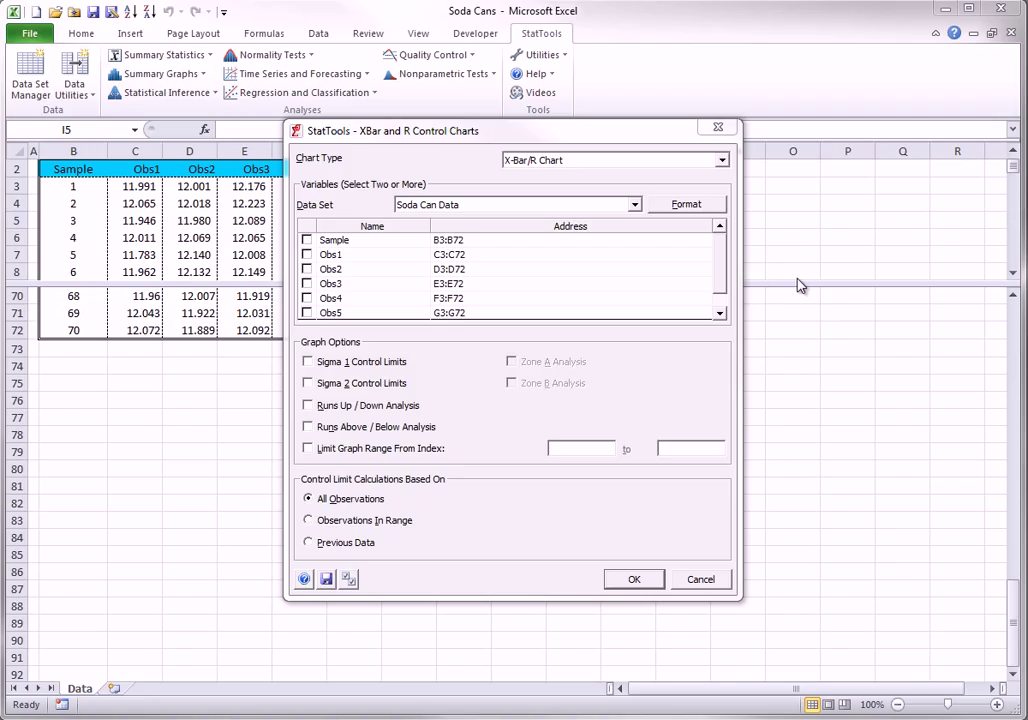
{"action": "left_click", "coordinate": [722, 161]}
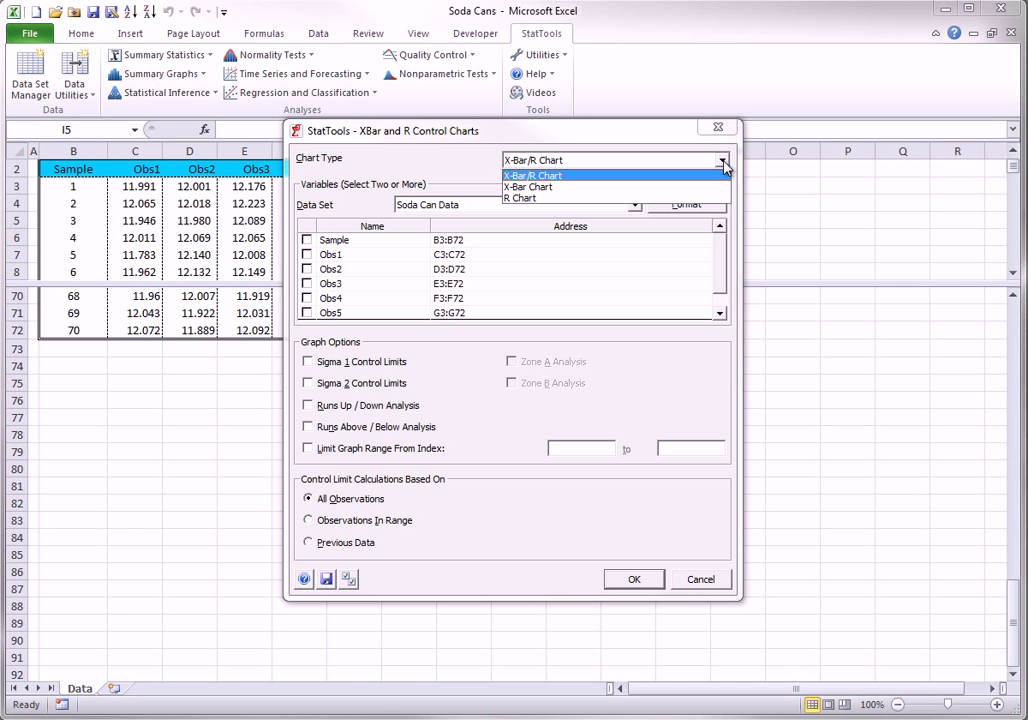
{"action": "left_click", "coordinate": [722, 160]}
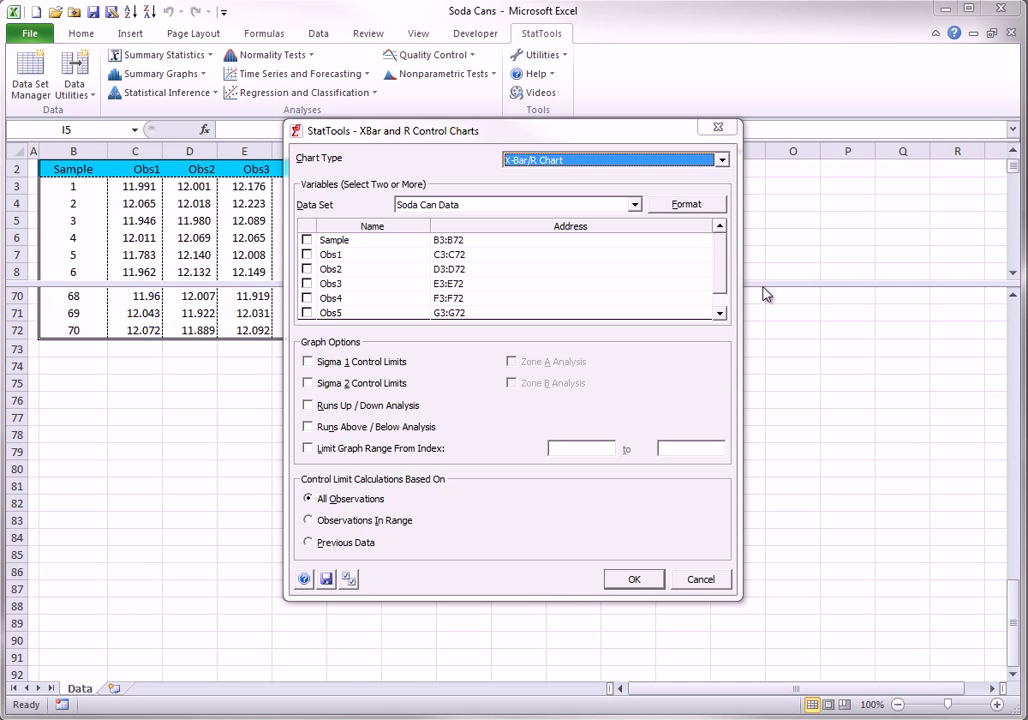
{"action": "left_click", "coordinate": [307, 255]}
{"action": "left_click", "coordinate": [307, 269]}
{"action": "left_click", "coordinate": [307, 284]}
{"action": "left_click", "coordinate": [307, 298]}
{"action": "left_click", "coordinate": [307, 313]}
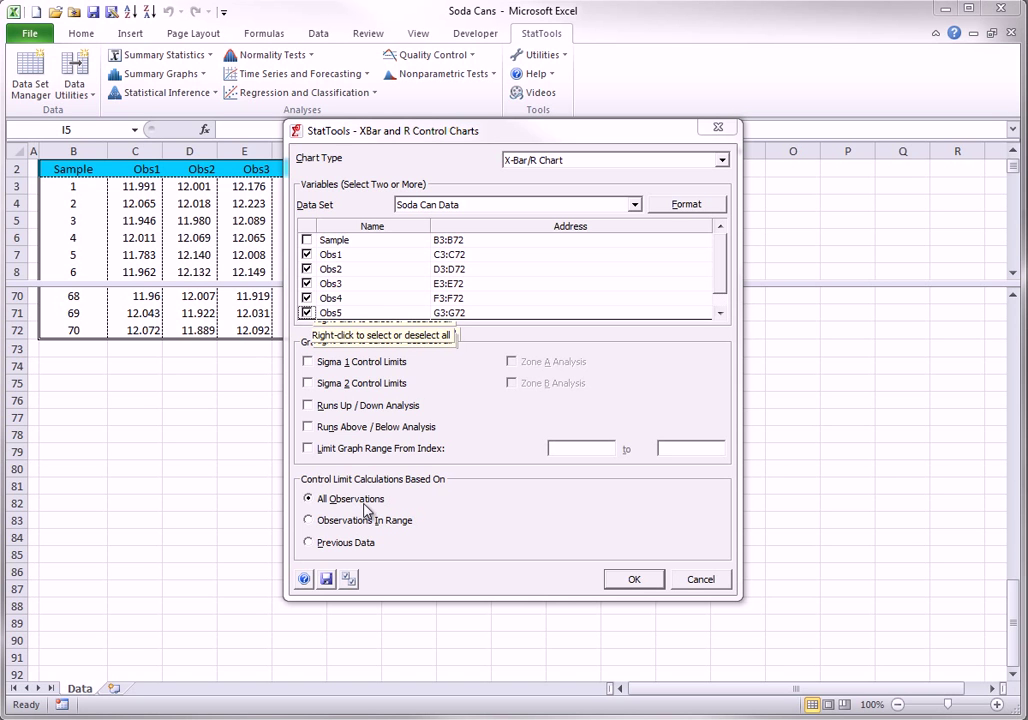
Step: Generate the X-R Charts sheet and scroll through the X-bar chart, R chart and control data
{"action": "left_click", "coordinate": [632, 578]}
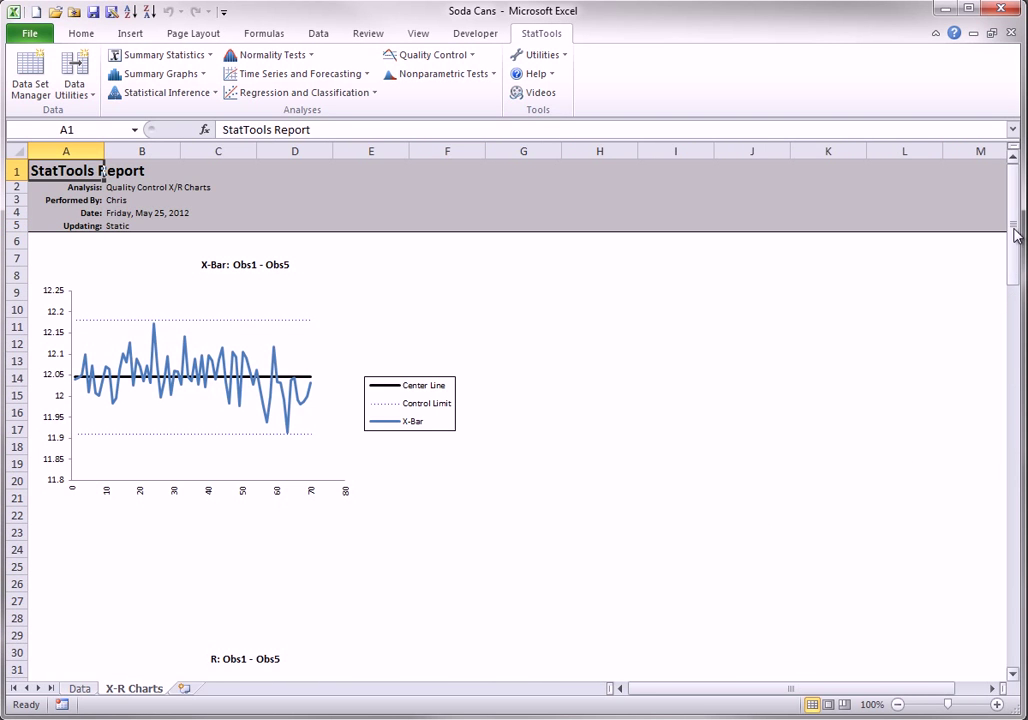
{"action": "left_click_drag", "start_coordinate": [1015, 233], "coordinate": [1011, 313]}
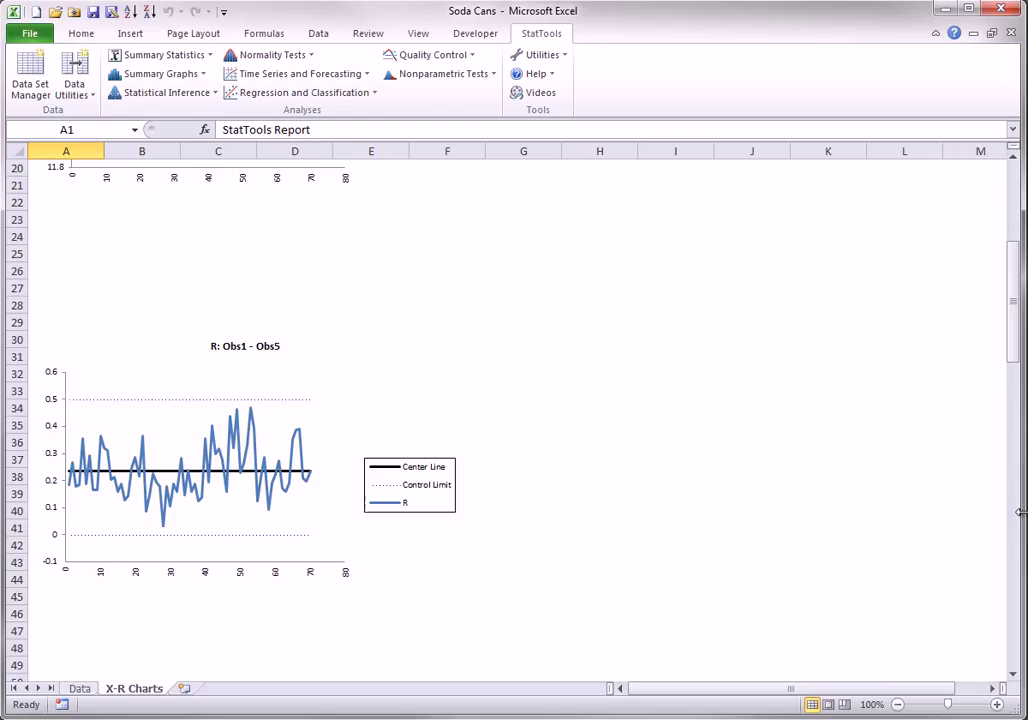
{"action": "left_click_drag", "start_coordinate": [1017, 340], "coordinate": [1014, 287]}
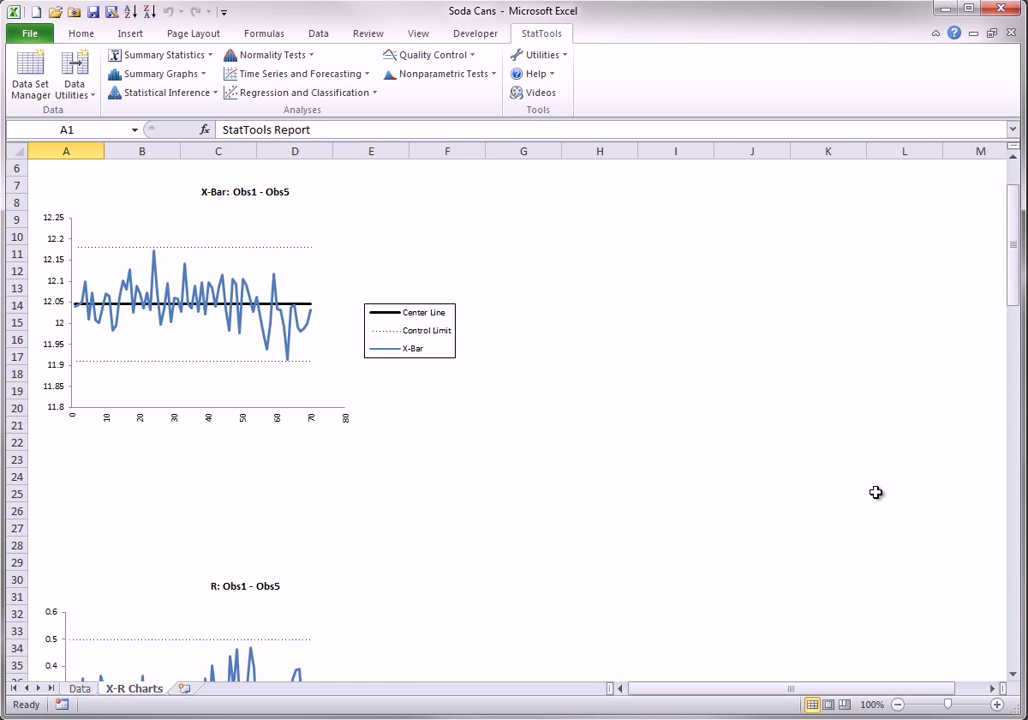
{"action": "left_click_drag", "start_coordinate": [1013, 230], "coordinate": [985, 358]}
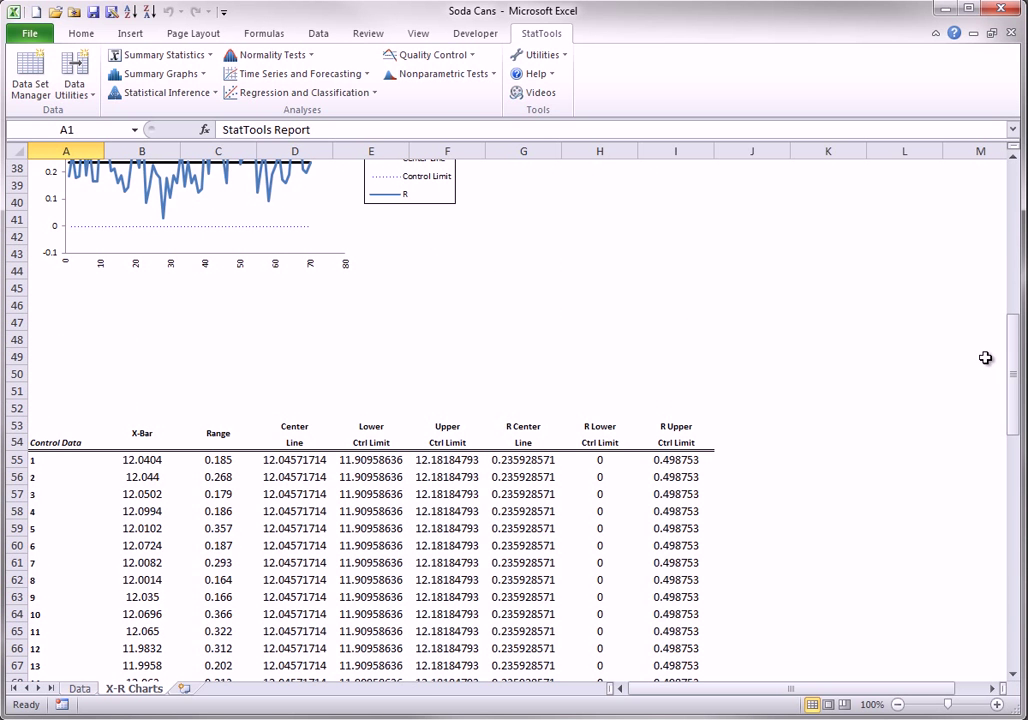
Step: Reopen X/R Charts and add sigma 1 and 2 limits, both runs analyses, and Zone A/B analyses
{"action": "left_click", "coordinate": [476, 60]}
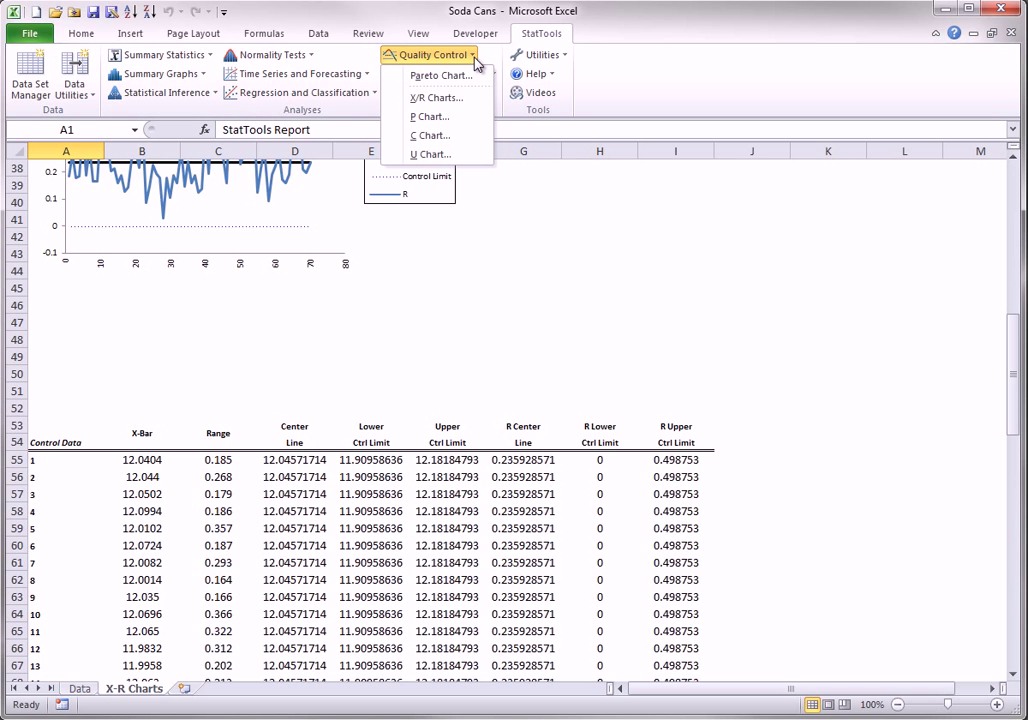
{"action": "left_click", "coordinate": [430, 97]}
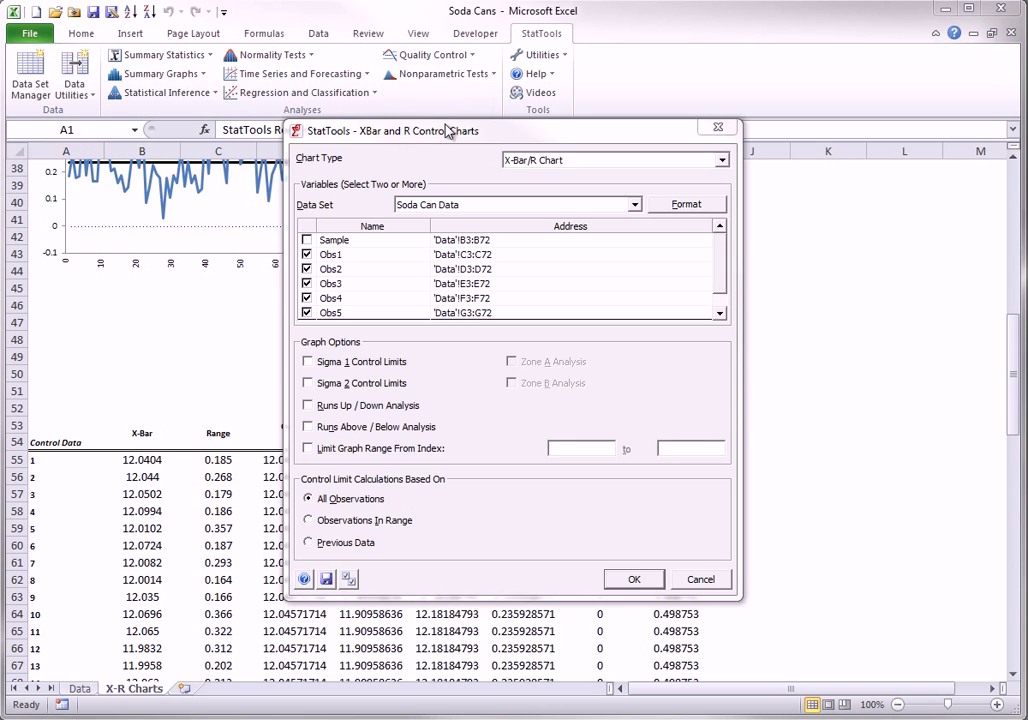
{"action": "left_click", "coordinate": [307, 361]}
{"action": "left_click", "coordinate": [308, 384]}
{"action": "left_click", "coordinate": [308, 405]}
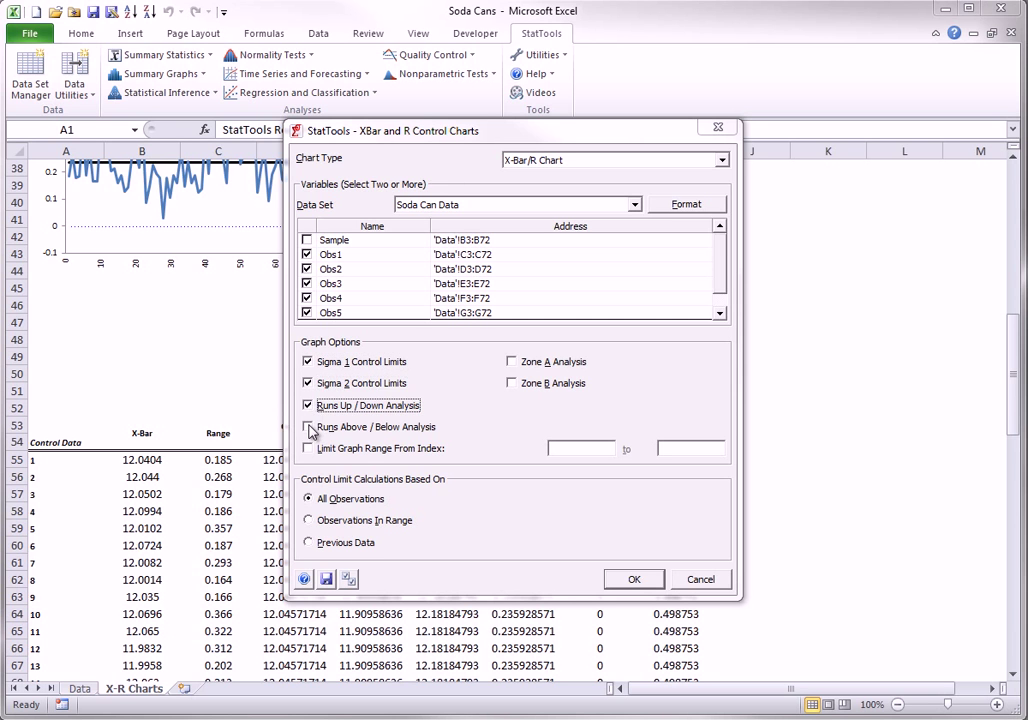
{"action": "left_click", "coordinate": [309, 427]}
{"action": "left_click", "coordinate": [512, 362]}
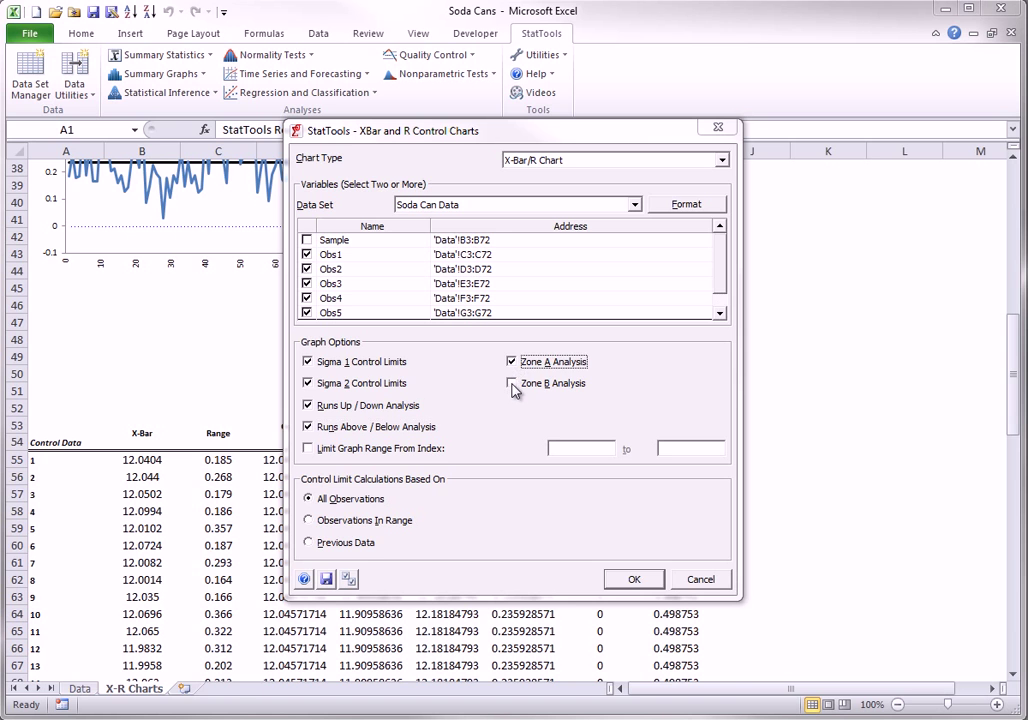
{"action": "left_click", "coordinate": [512, 384]}
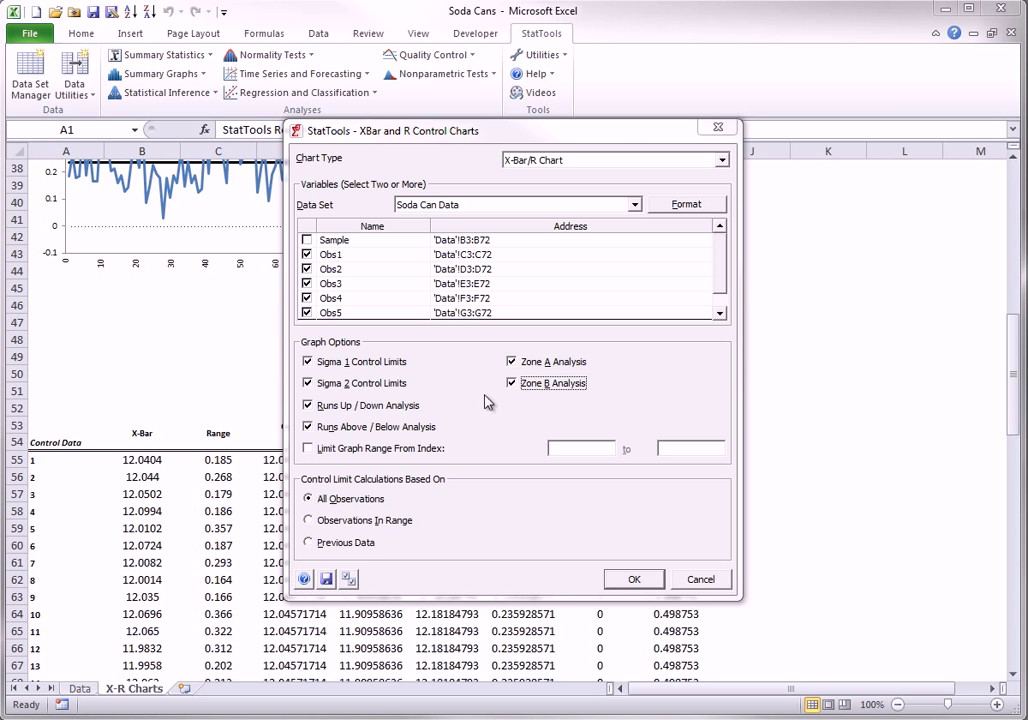
Step: Limit the graphed samples to indexes 31 through 70
{"action": "left_click", "coordinate": [312, 449]}
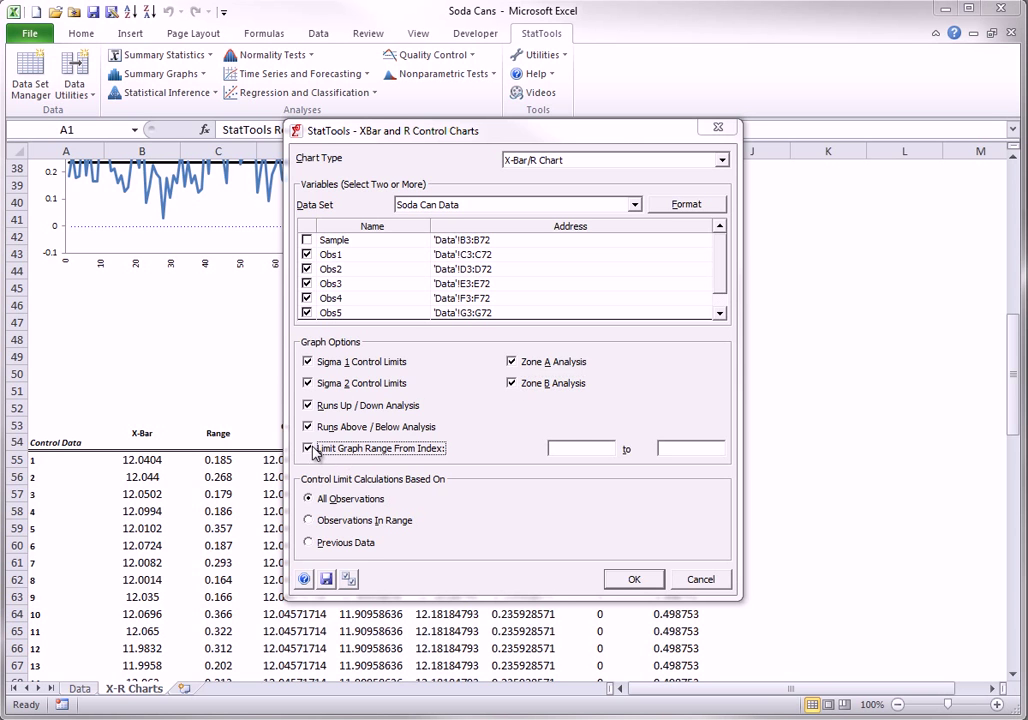
{"action": "left_click", "coordinate": [563, 448]}
{"action": "type", "text": "31"}
{"action": "left_click", "coordinate": [680, 448]}
{"action": "type", "text": "70"}
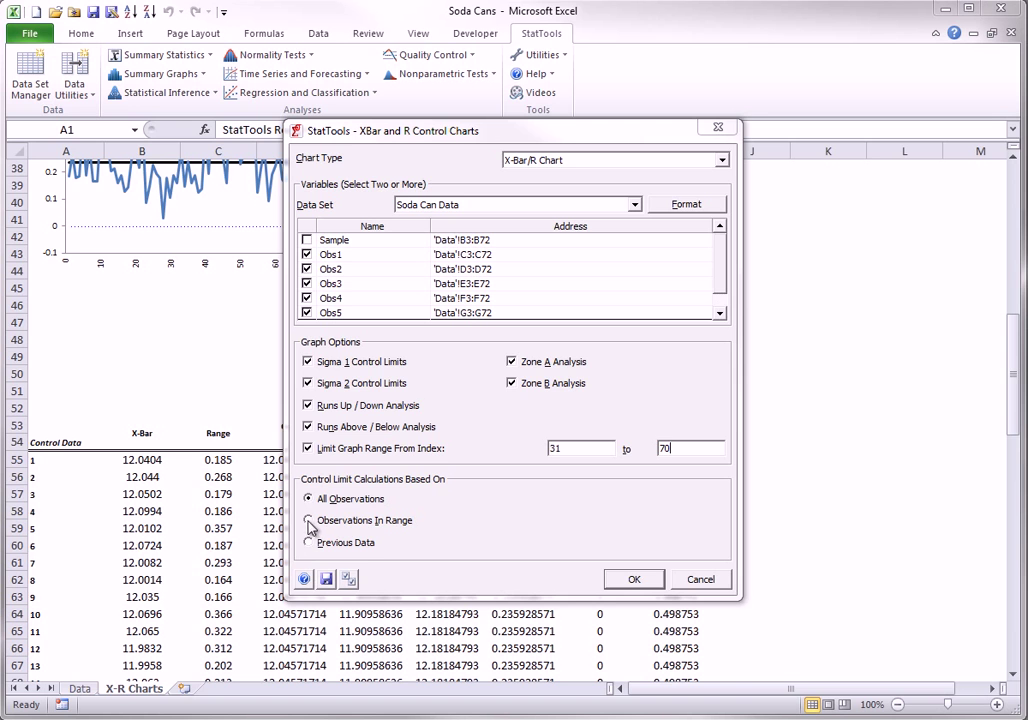
Step: Base the control limits on observations 1 to 30 and generate the charts
{"action": "left_click", "coordinate": [308, 520]}
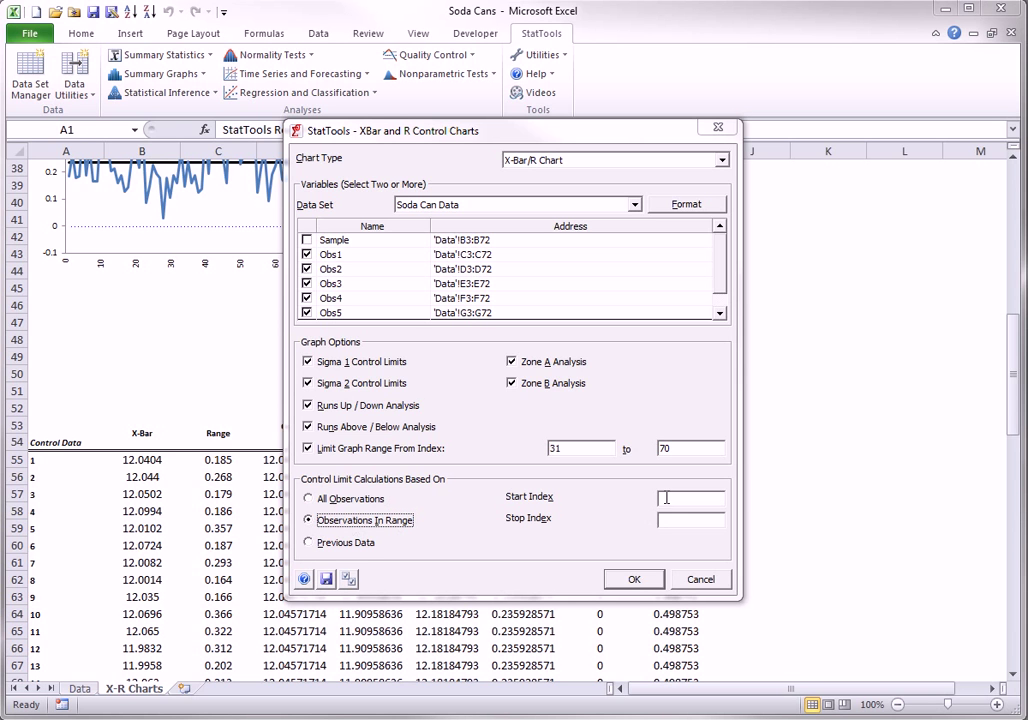
{"action": "left_click", "coordinate": [665, 498]}
{"action": "type", "text": "1"}
{"action": "left_click", "coordinate": [668, 522]}
{"action": "type", "text": "30"}
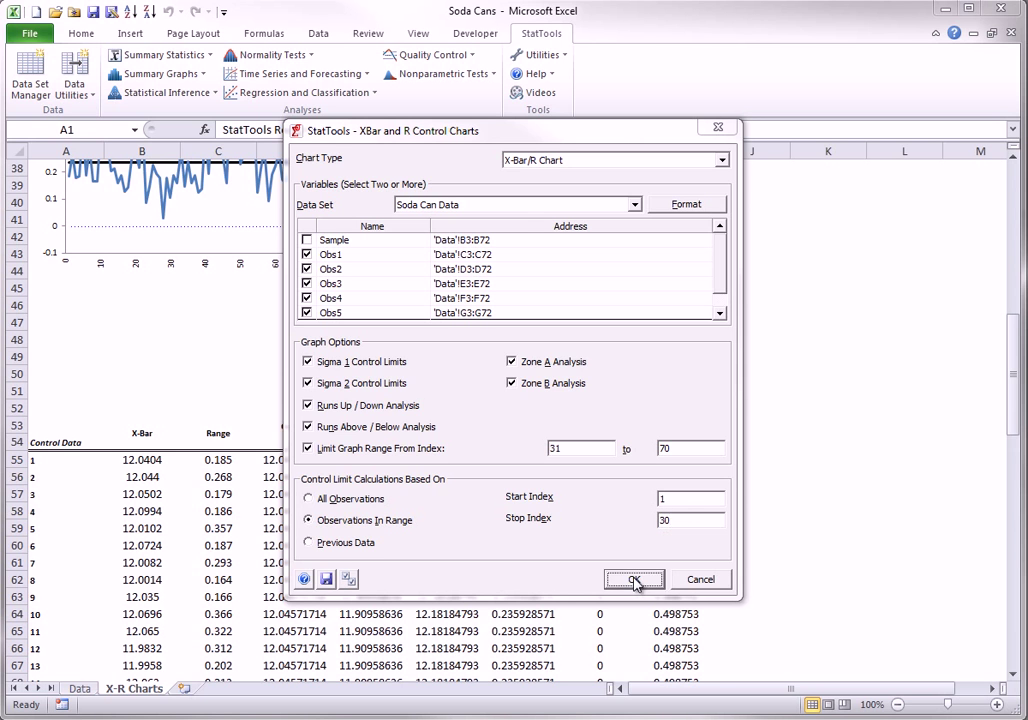
{"action": "left_click", "coordinate": [634, 581]}
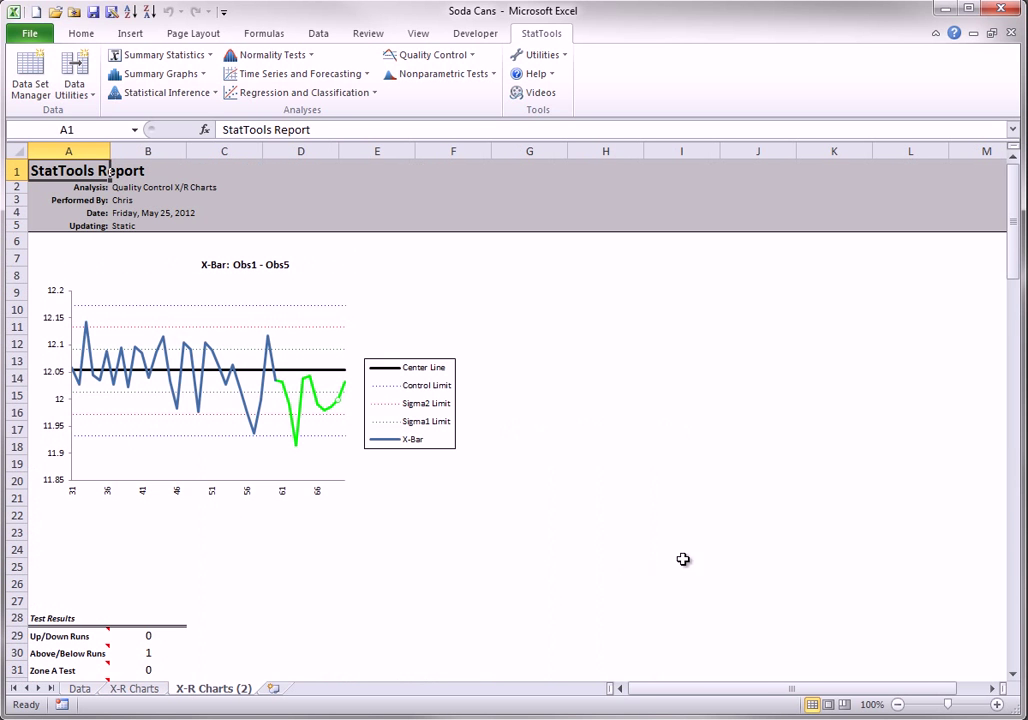
Step: Review the new X-bar and R charts and their plotted points for samples 31–70
{"action": "left_click_drag", "start_coordinate": [1013, 230], "coordinate": [1004, 350]}
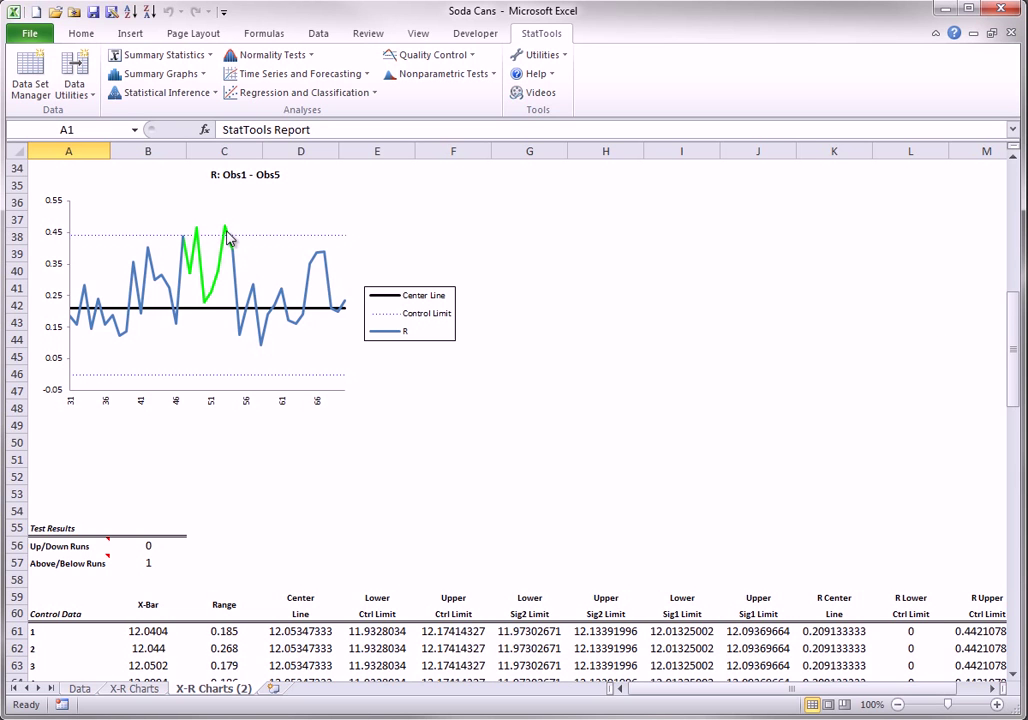
{"action": "mouse_move", "coordinate": [228, 238]}
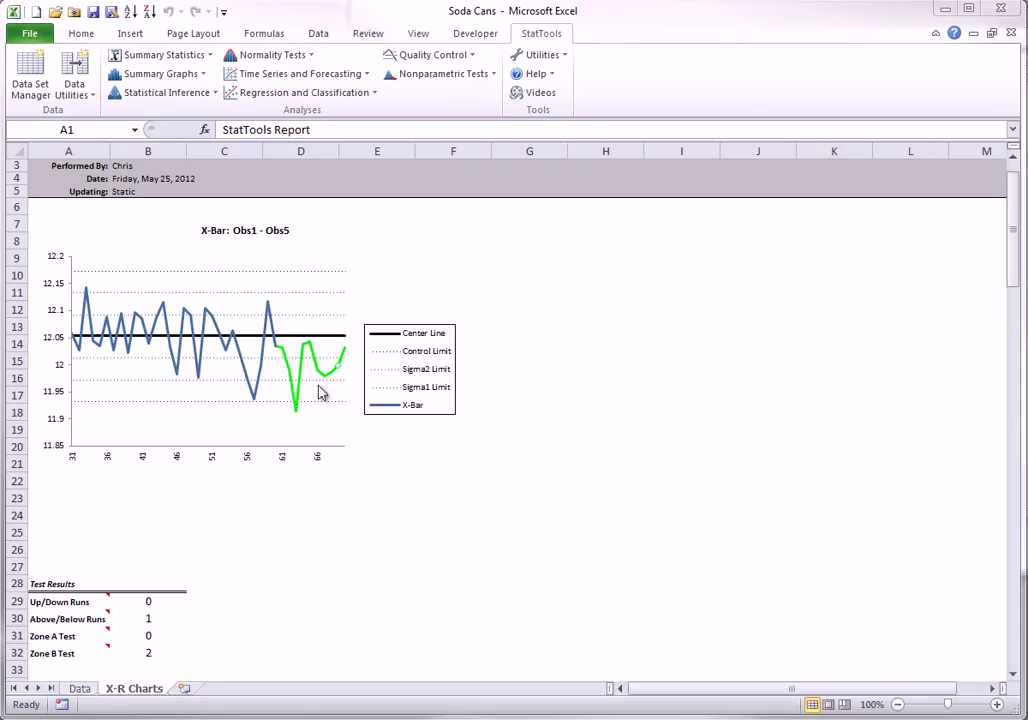
{"action": "mouse_move", "coordinate": [297, 414]}
{"action": "mouse_move", "coordinate": [333, 384]}
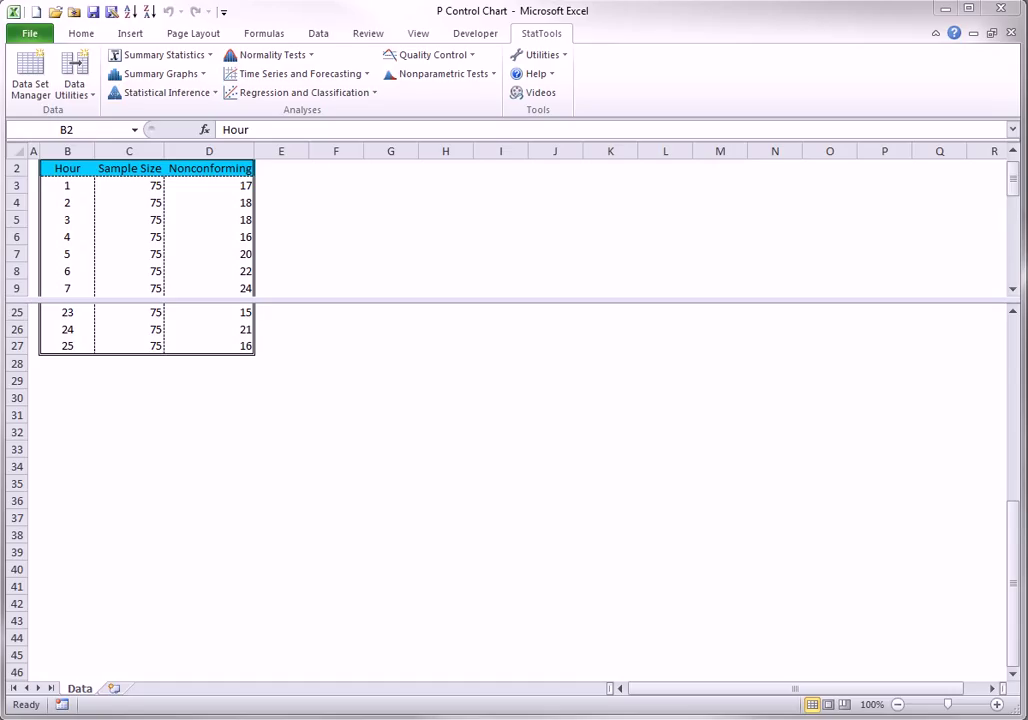
Step: Start a P chart using a common sample size of 75
{"action": "left_click", "coordinate": [474, 58]}
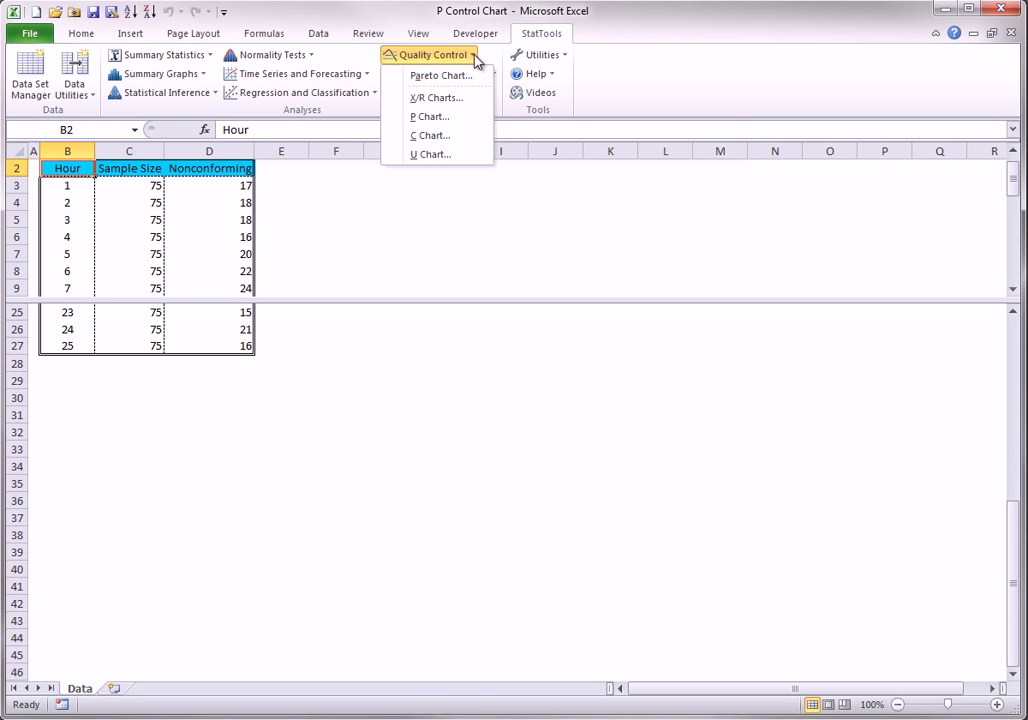
{"action": "left_click", "coordinate": [432, 116]}
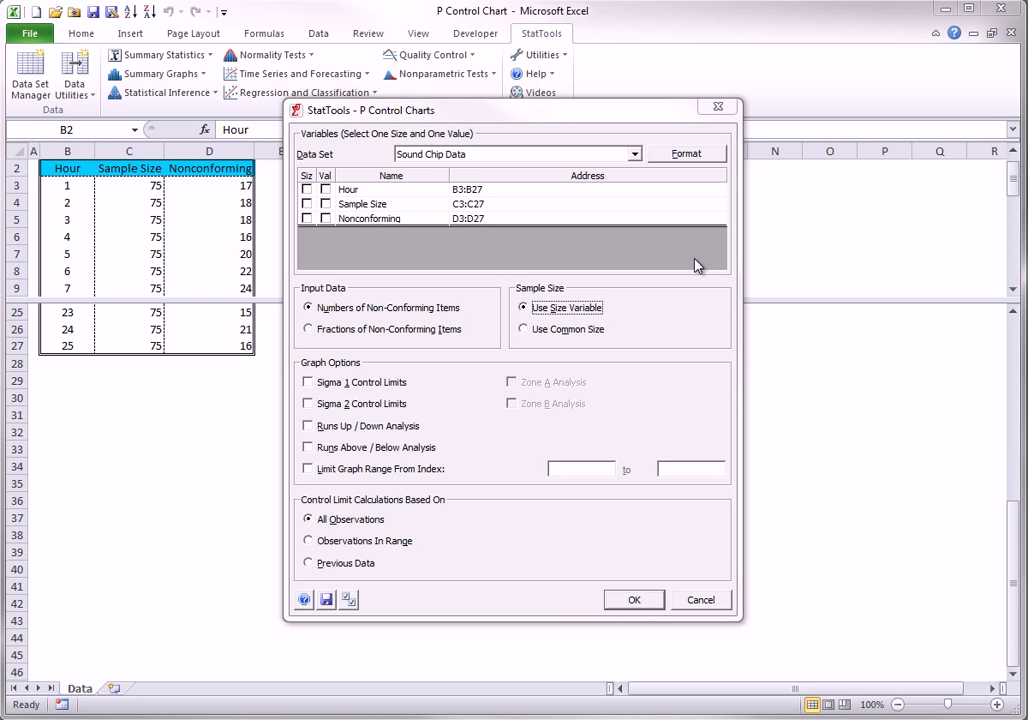
{"action": "left_click", "coordinate": [524, 330]}
{"action": "left_click", "coordinate": [681, 329]}
{"action": "type", "text": "75"}
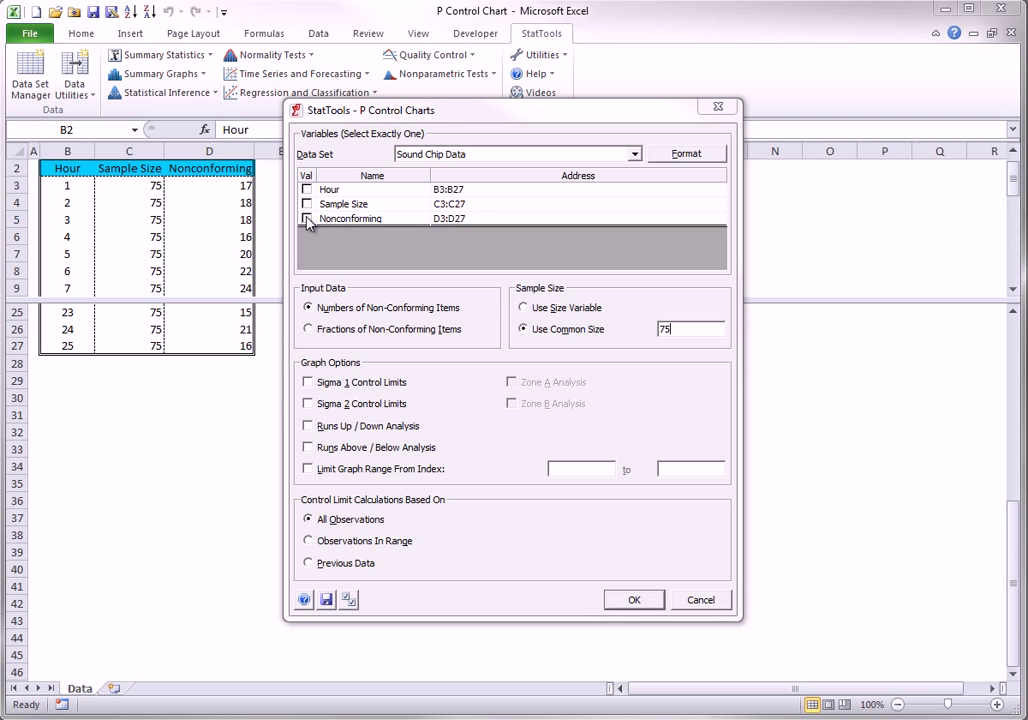
Step: Chart Nonconforming with runs up/down and runs above/below analyses enabled
{"action": "left_click", "coordinate": [307, 219]}
{"action": "left_click", "coordinate": [311, 427]}
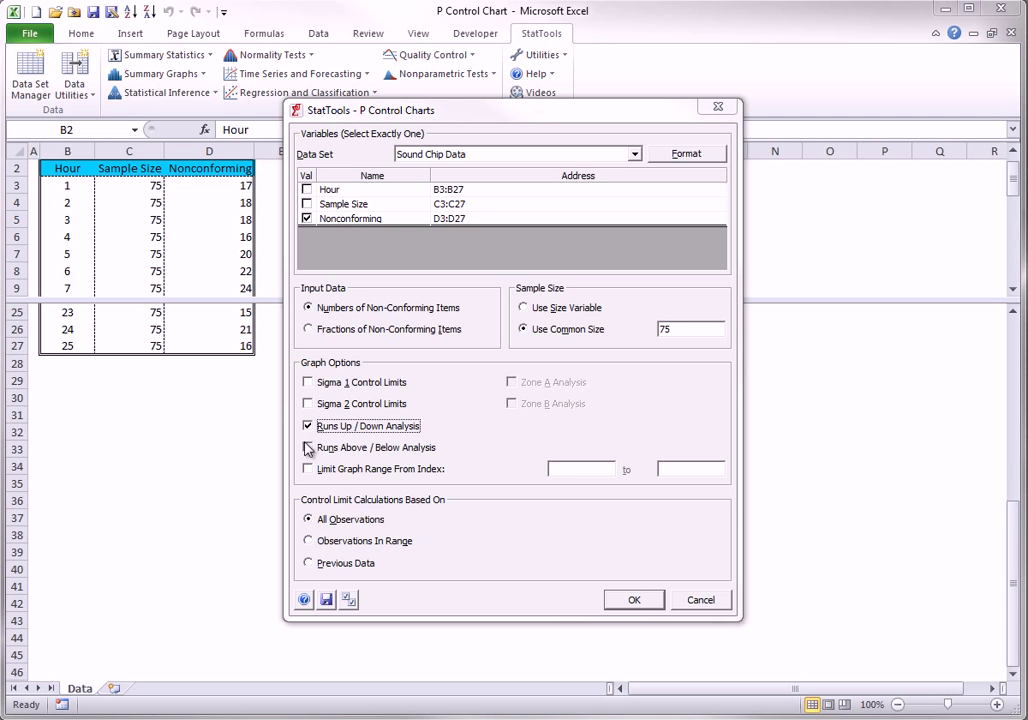
{"action": "left_click", "coordinate": [308, 447]}
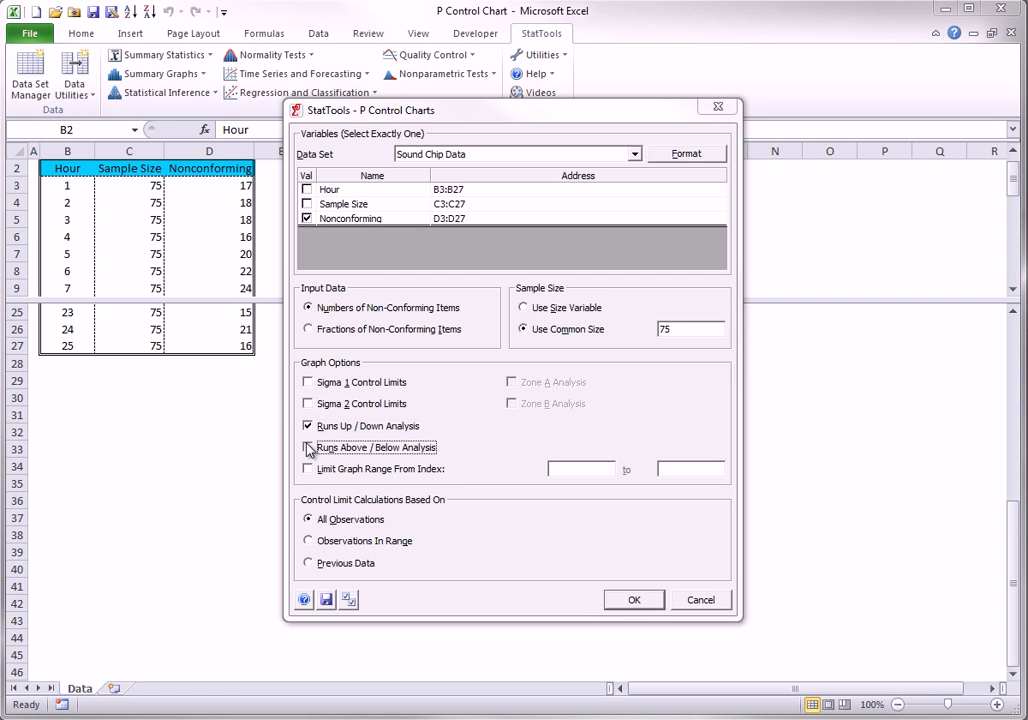
Step: Generate the P chart report
{"action": "left_click", "coordinate": [633, 600]}
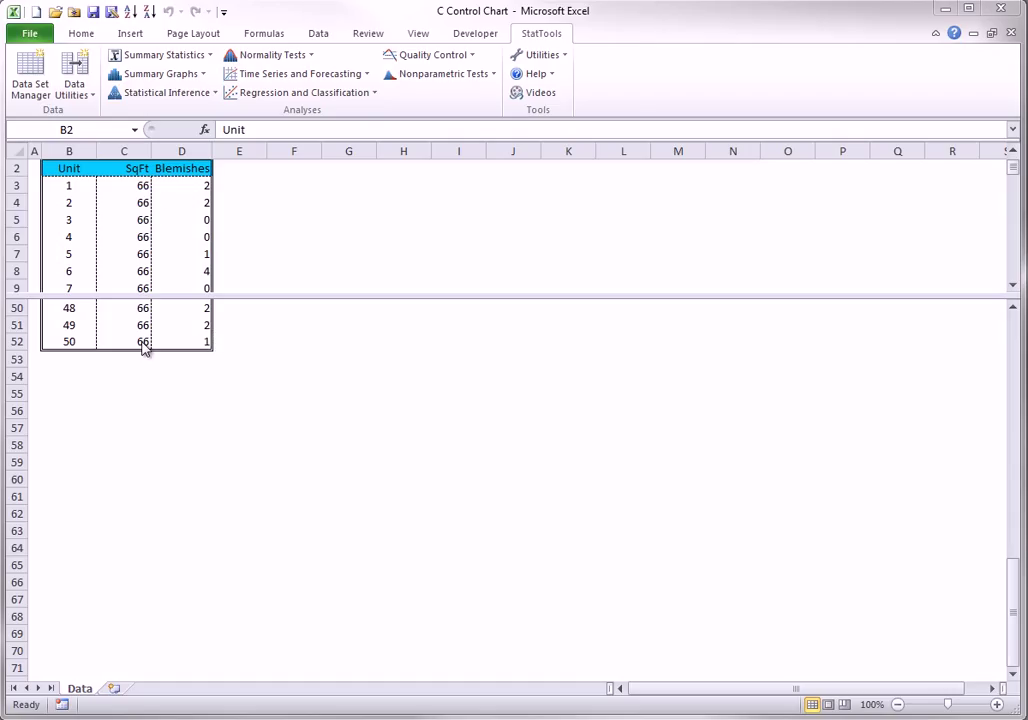
Step: Start a C chart of Blemishes with runs up/down and above/below analyses
{"action": "left_click", "coordinate": [472, 56]}
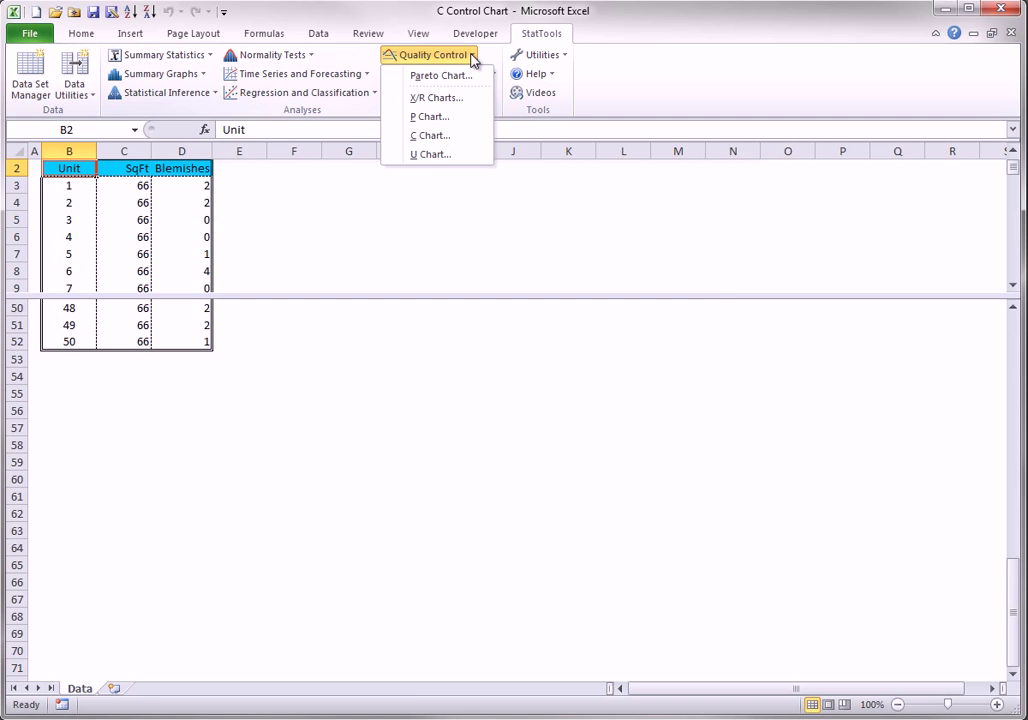
{"action": "left_click", "coordinate": [429, 136]}
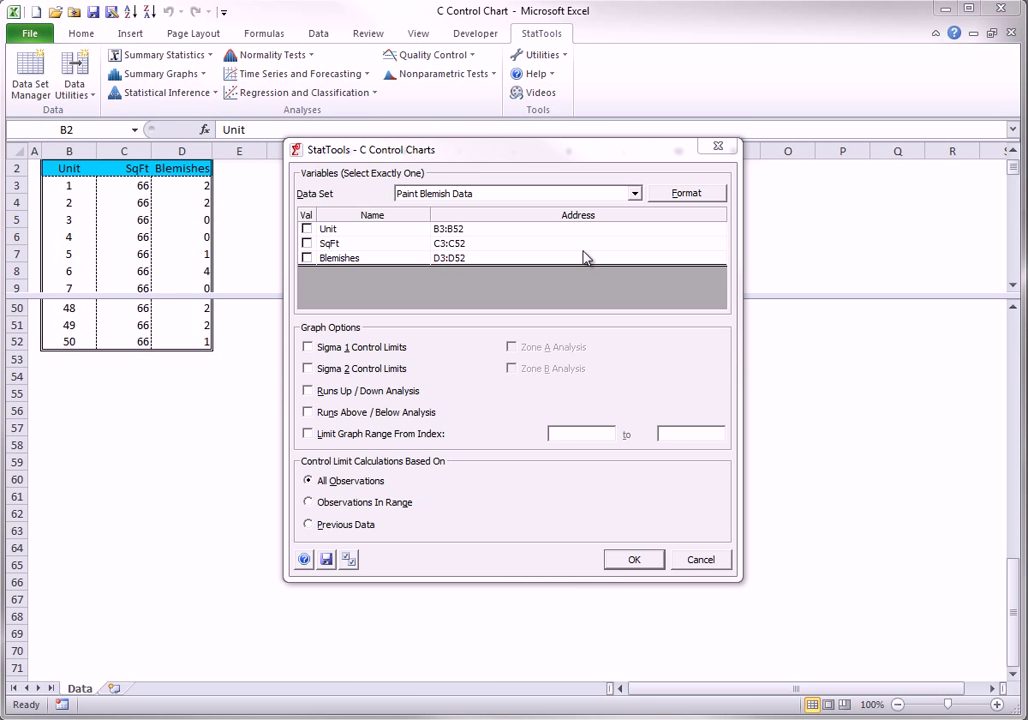
{"action": "left_click", "coordinate": [307, 258]}
{"action": "left_click", "coordinate": [307, 391]}
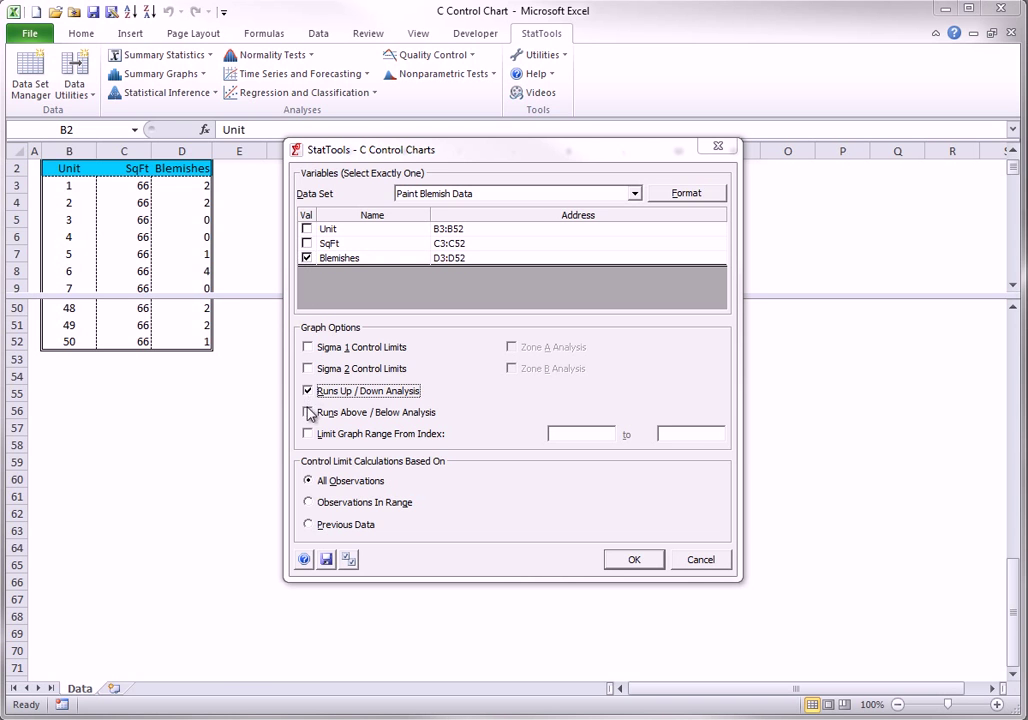
{"action": "left_click", "coordinate": [307, 412]}
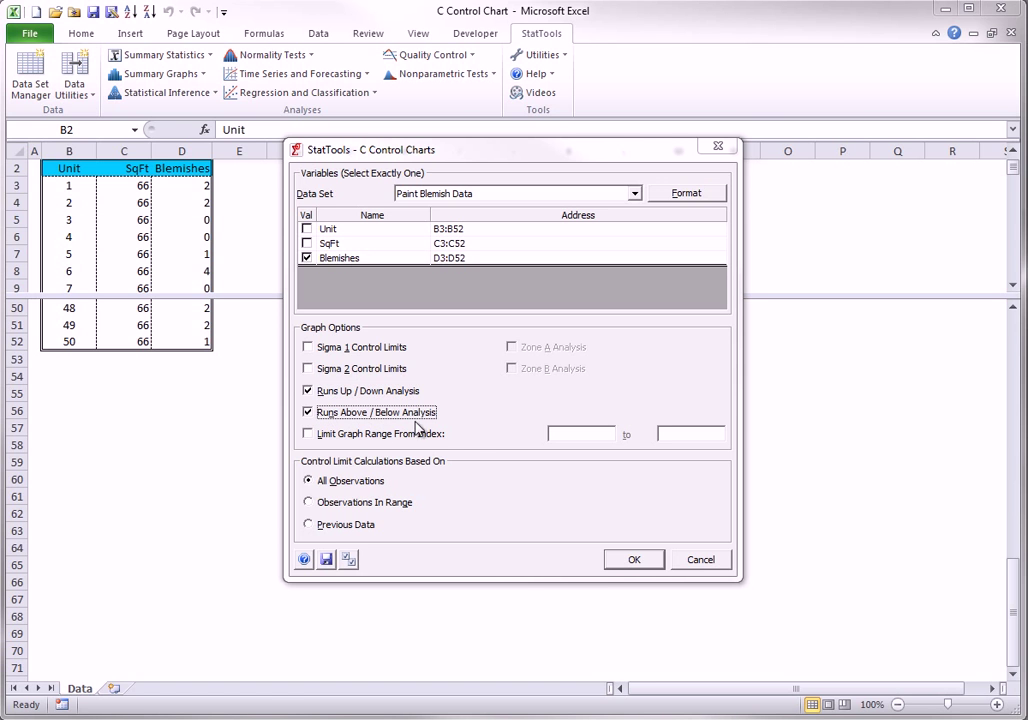
Step: Generate the C chart report for Blemishes
{"action": "left_click", "coordinate": [634, 560]}
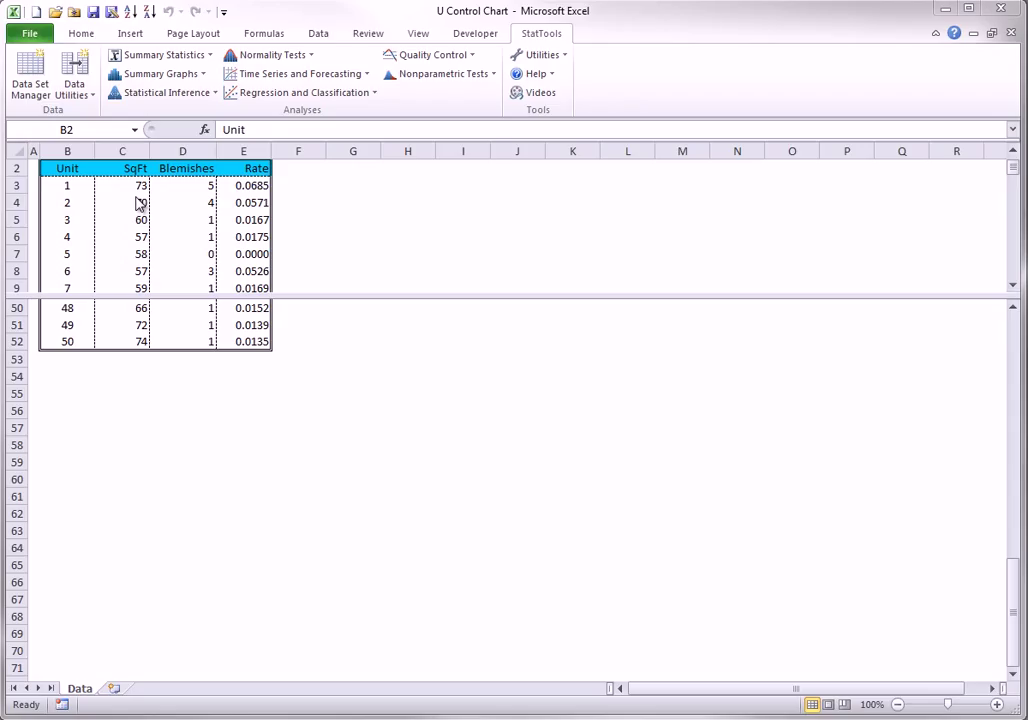
Step: Configure a U chart using SqFt as size and Blemishes as value, with runs up/down and above/below analyses
{"action": "left_click", "coordinate": [470, 55]}
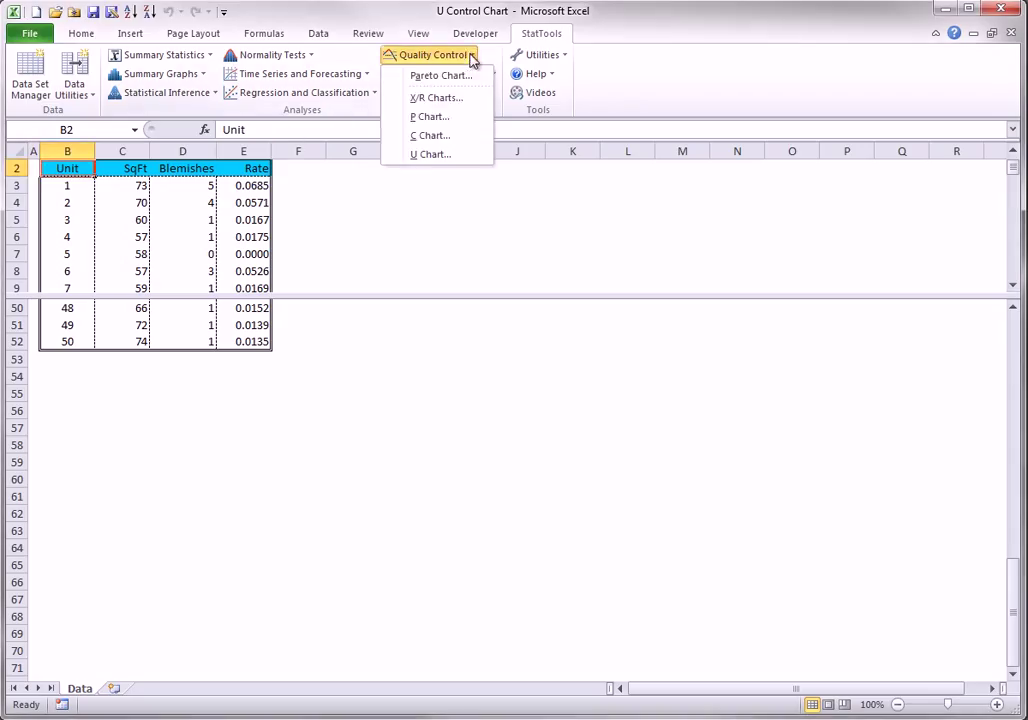
{"action": "left_click", "coordinate": [428, 155]}
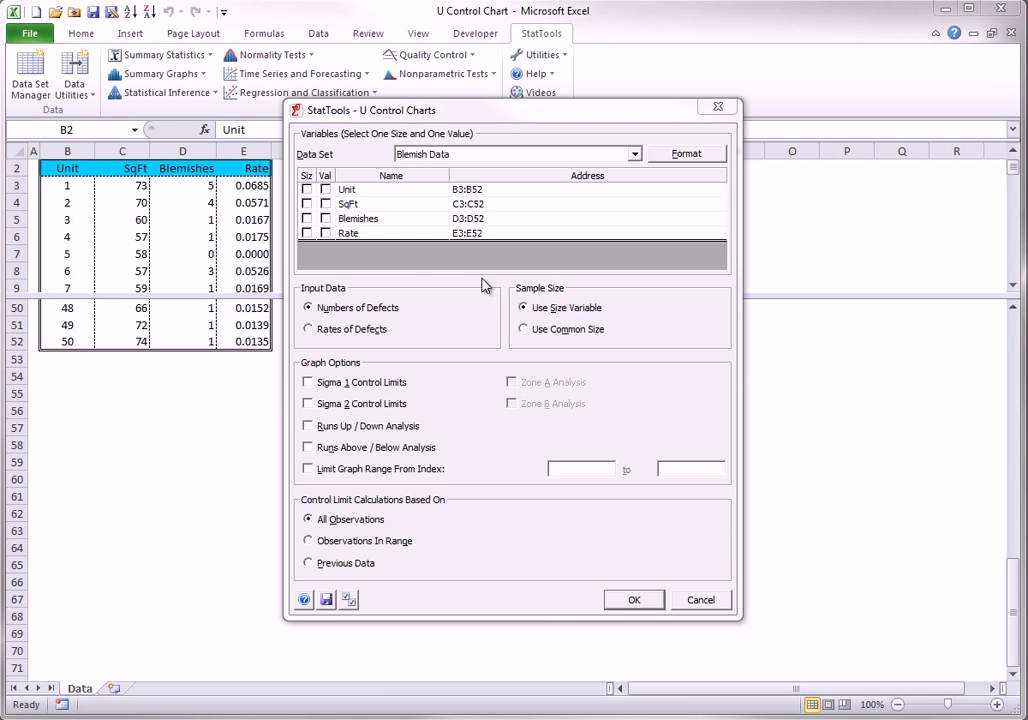
{"action": "left_click", "coordinate": [307, 204]}
{"action": "left_click", "coordinate": [325, 219]}
{"action": "left_click", "coordinate": [307, 426]}
{"action": "left_click", "coordinate": [309, 448]}
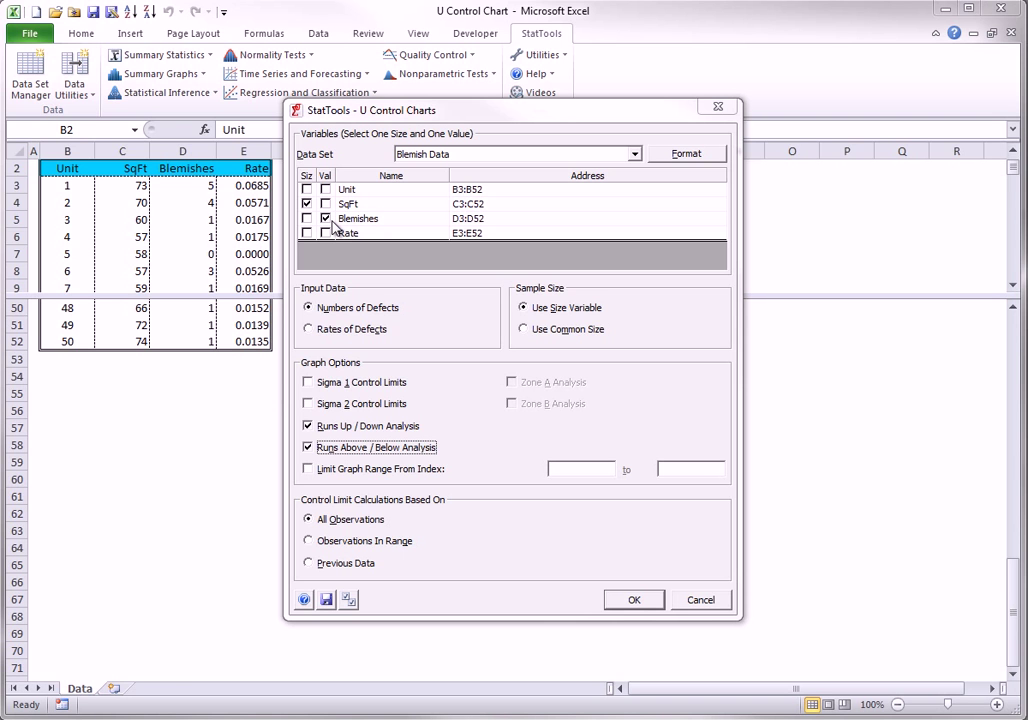
Step: Generate the U: Blemishes chart report on a new U Chart sheet and review its runs results
{"action": "left_click", "coordinate": [632, 606]}
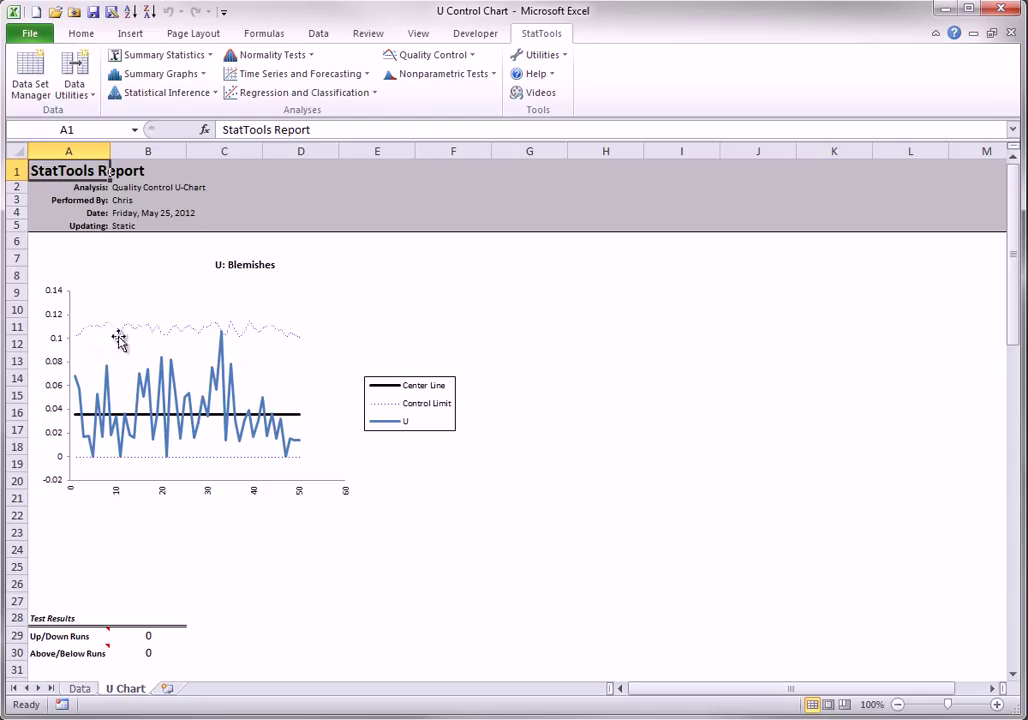
{"action": "mouse_move", "coordinate": [278, 336]}
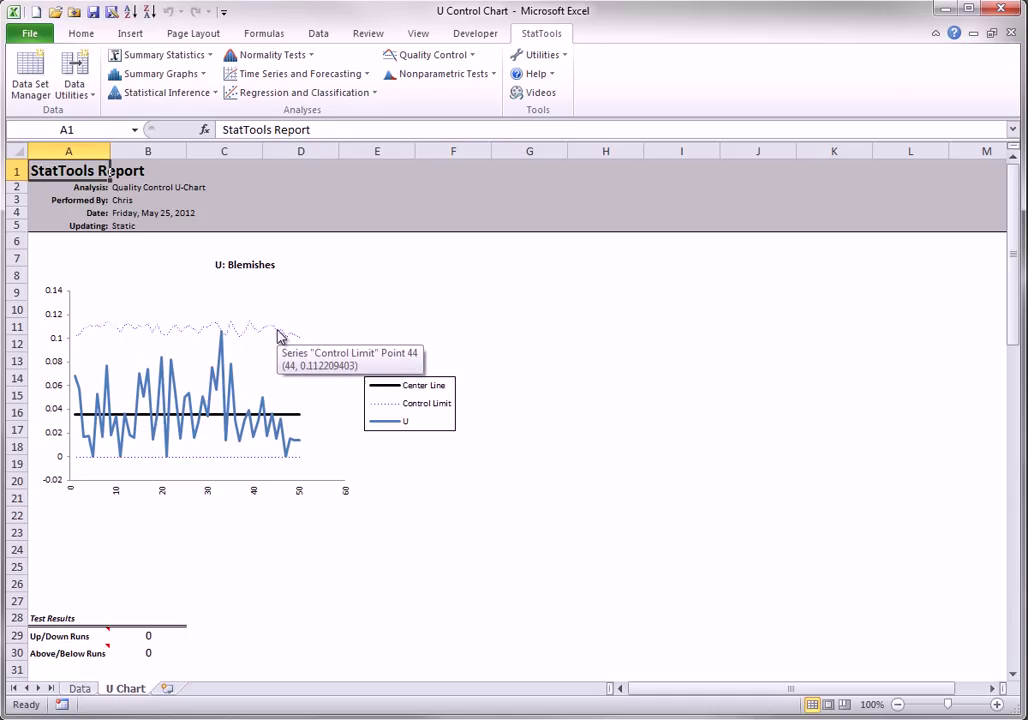